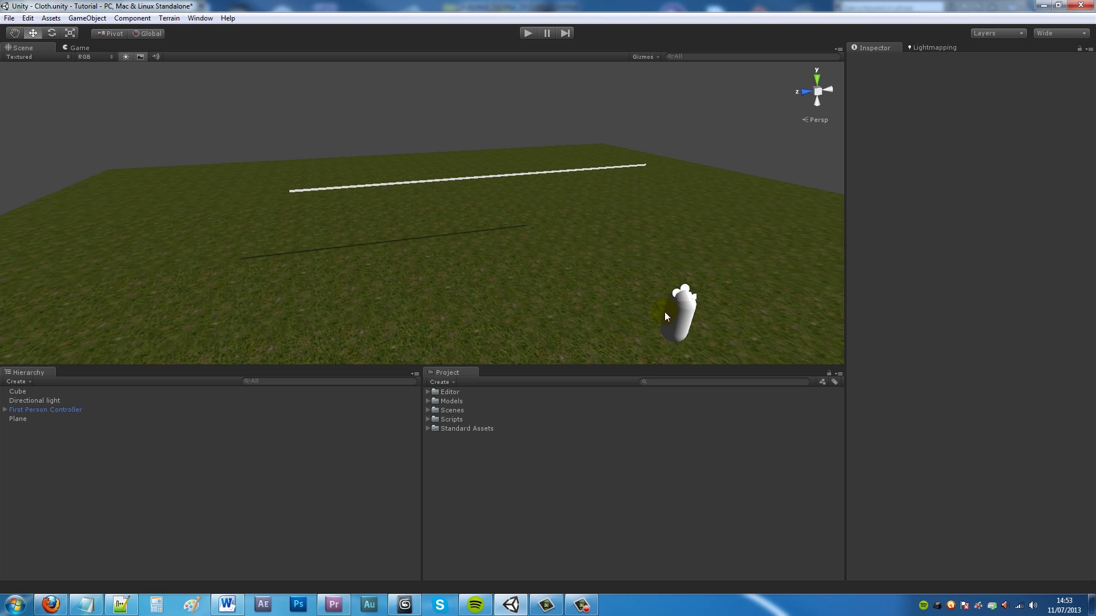
# Examine the grass plane and the long thin cube above it from several angles, selecting each to inspect it.
pyautogui.moveTo(520, 227); pyautogui.dragTo(505, 263, button='middle')
pyautogui.scroll(3, 502, 252)
pyautogui.scroll(3, 433, 265)
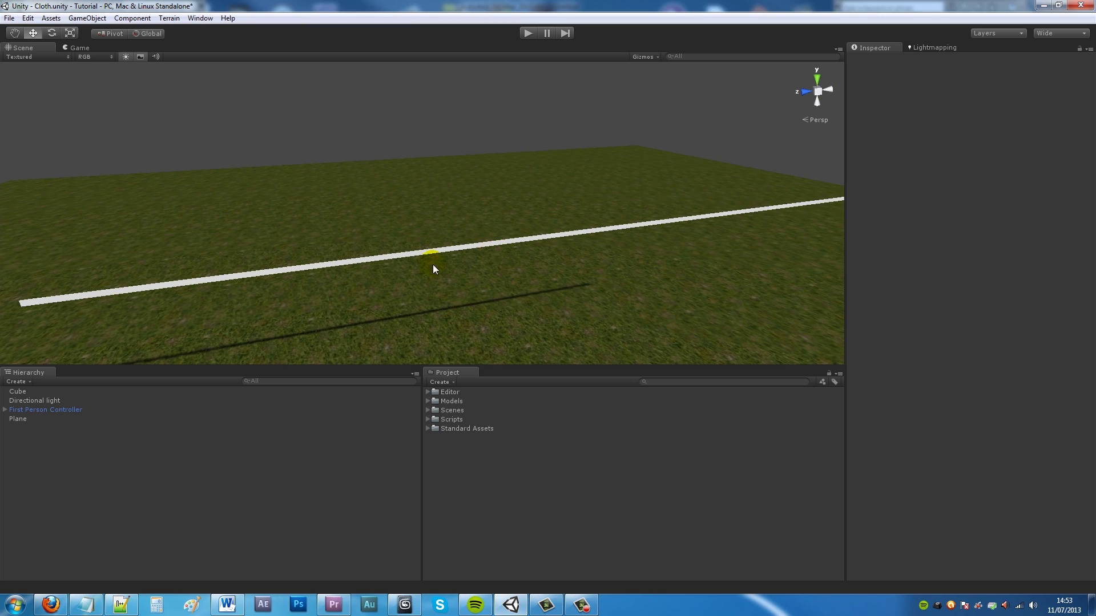
pyautogui.click(375, 261)
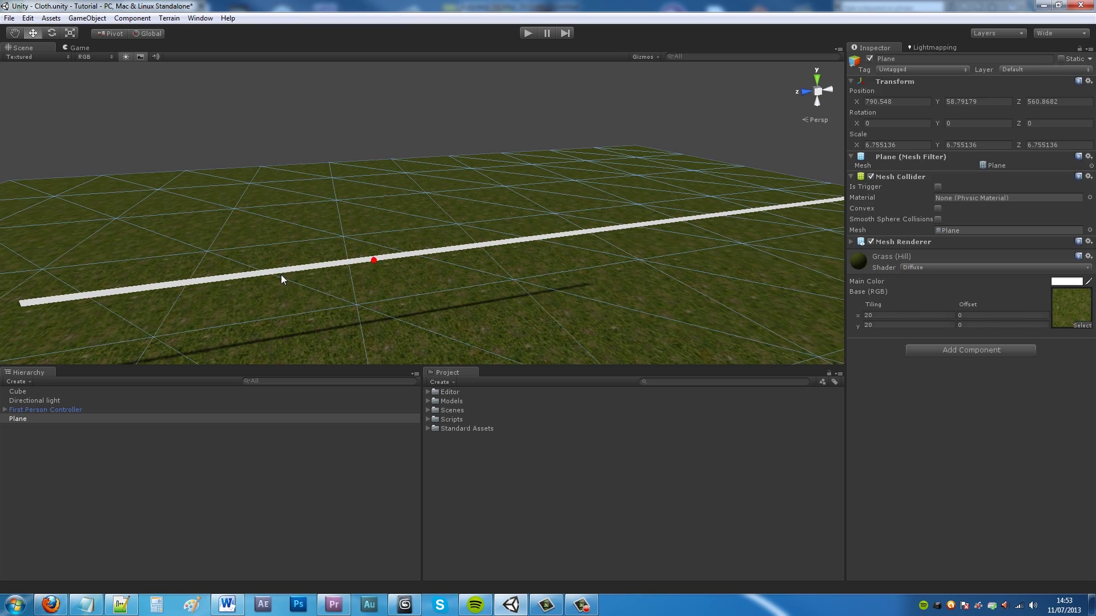
pyautogui.click(445, 249)
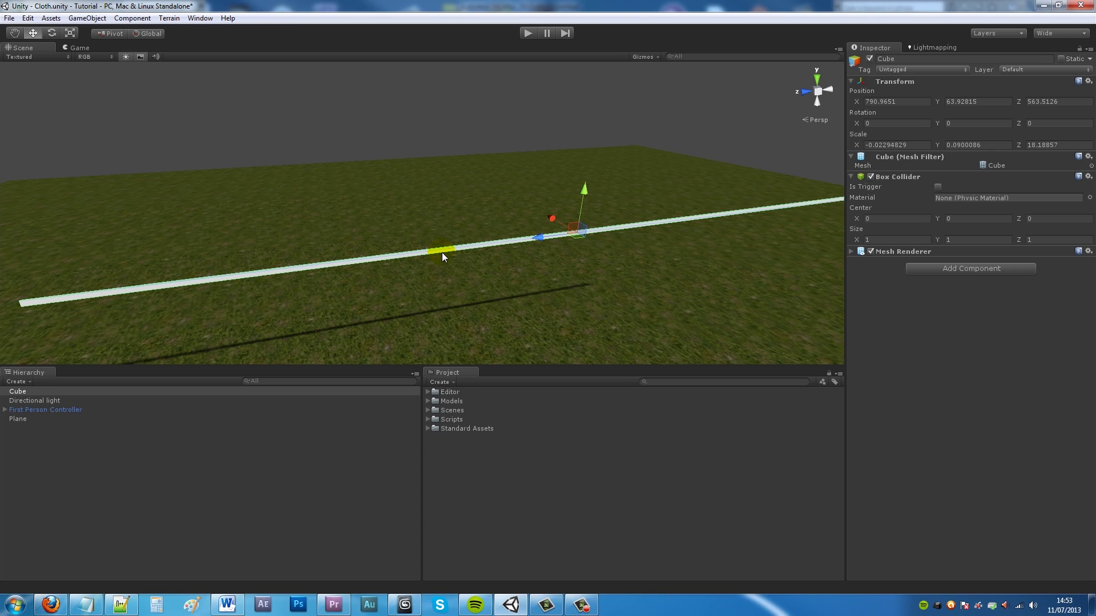
pyautogui.keyDown('alt'); pyautogui.moveTo(518, 296); pyautogui.dragTo(336, 282); pyautogui.keyUp('alt')
pyautogui.click(483, 200)
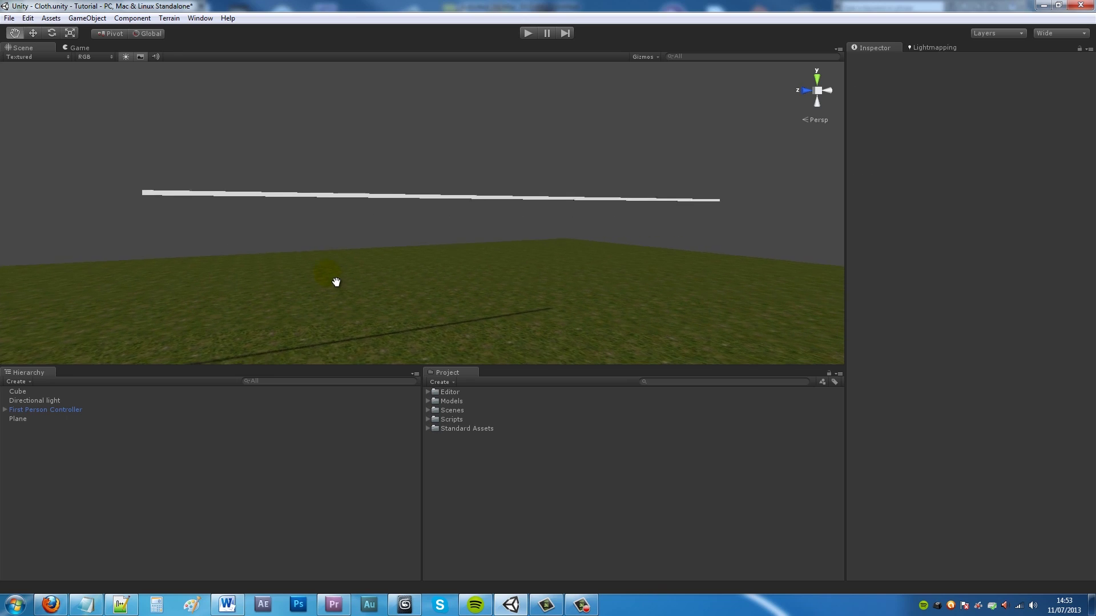
pyautogui.moveTo(336, 282); pyautogui.dragTo(334, 280, button='middle')
# Create an interactive cloth object in the scene.
pyautogui.click(137, 18)
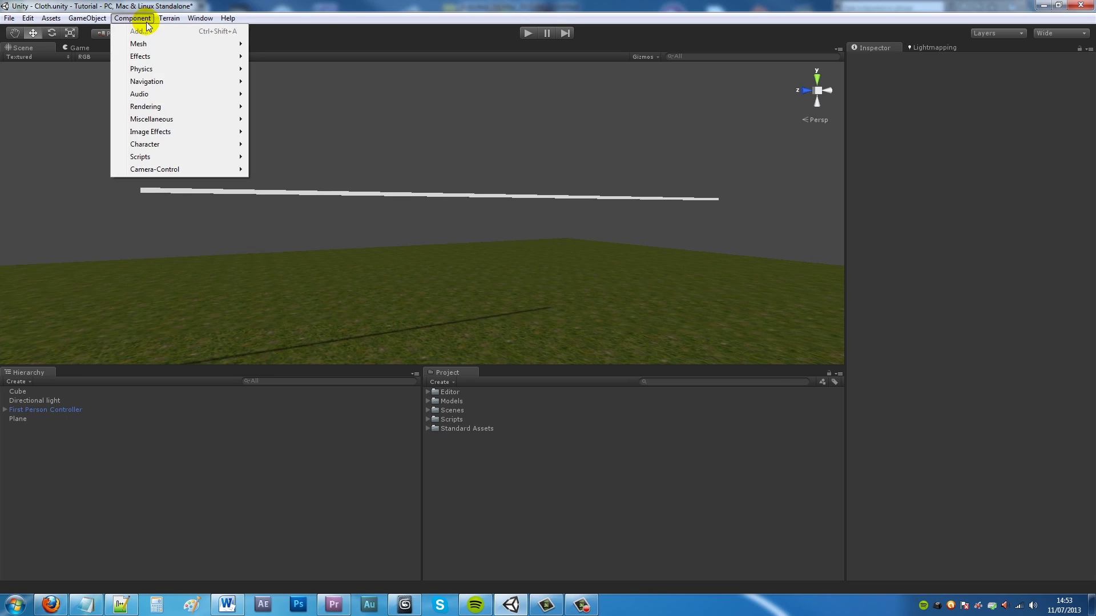
pyautogui.moveTo(90, 18)
pyautogui.moveTo(110, 44)
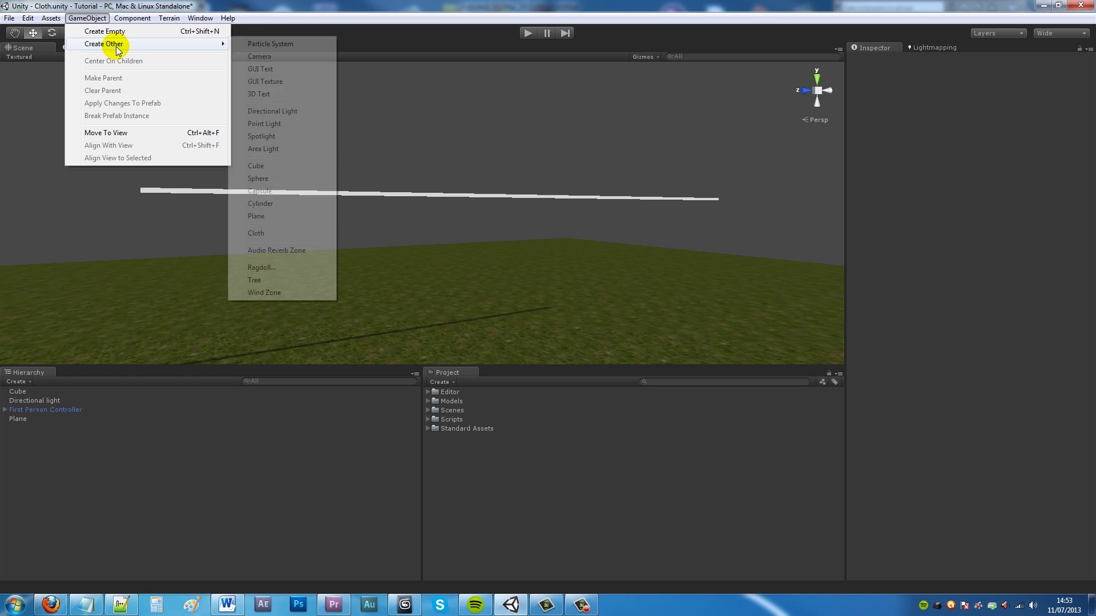
pyautogui.click(268, 234)
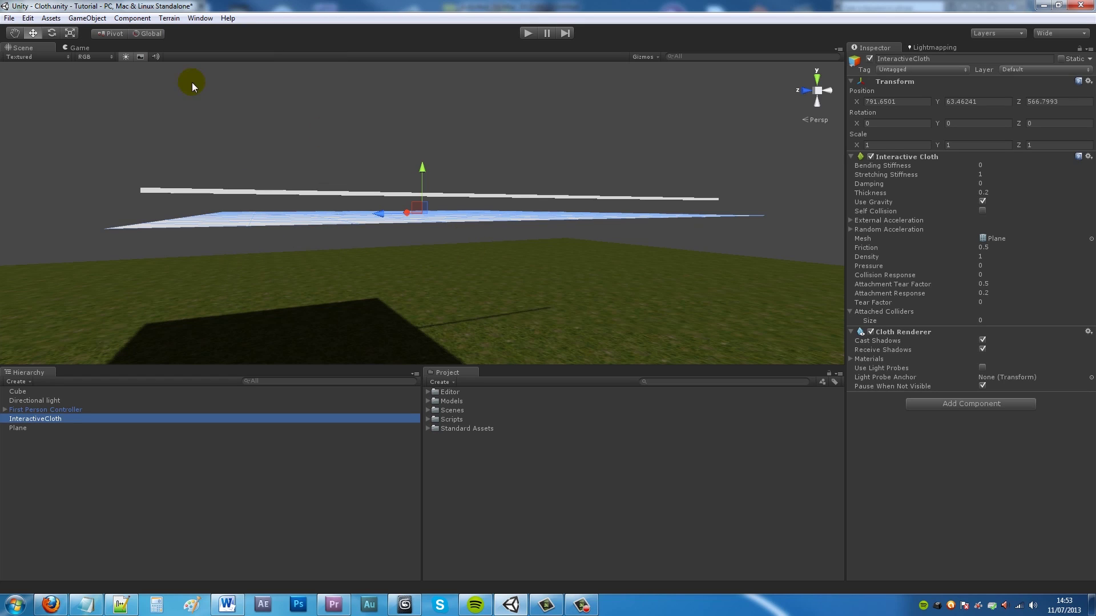
# Rotate the cloth upright by setting its Z rotation to 90.
pyautogui.click(52, 32)
pyautogui.moveTo(437, 179); pyautogui.dragTo(409, 245)
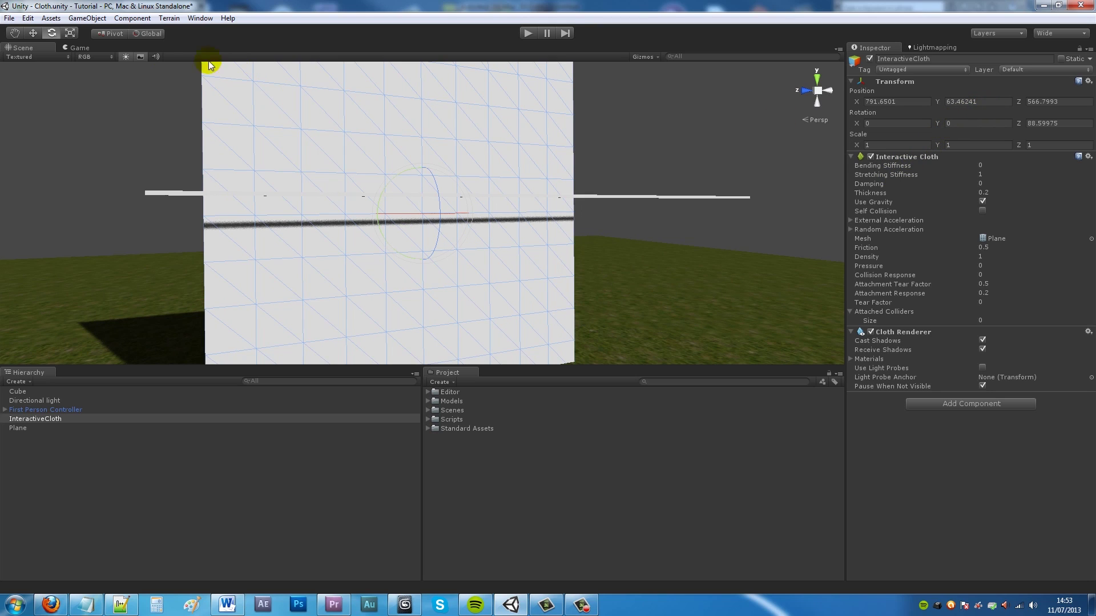
pyautogui.moveTo(436, 183)
pyautogui.mouseDown()
pyautogui.moveTo(434, 202)
pyautogui.moveTo(428, 183)
pyautogui.mouseUp()
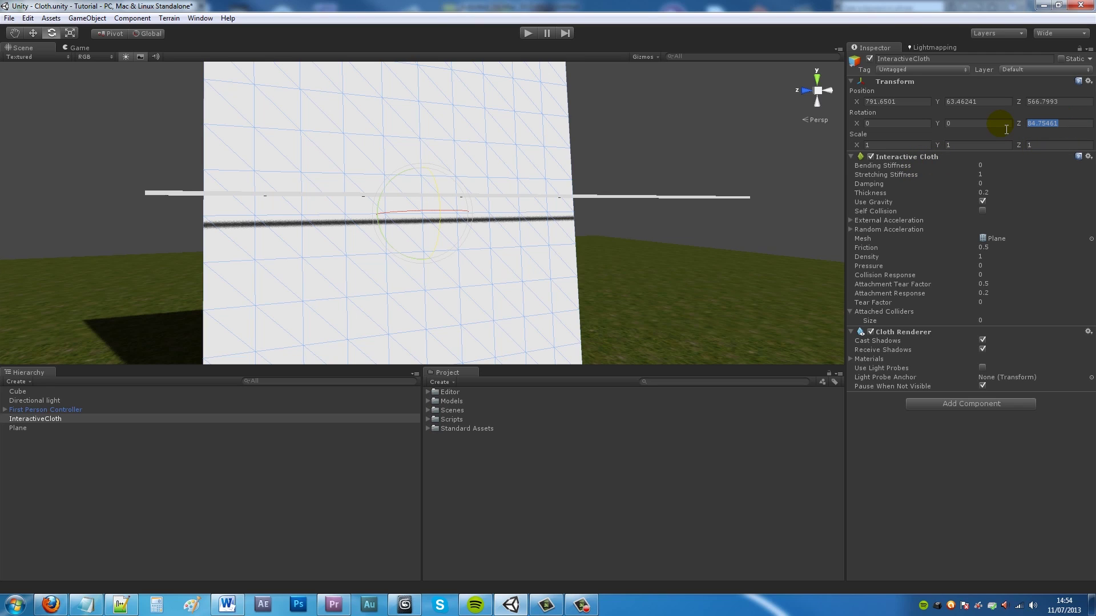
pyautogui.write('90')
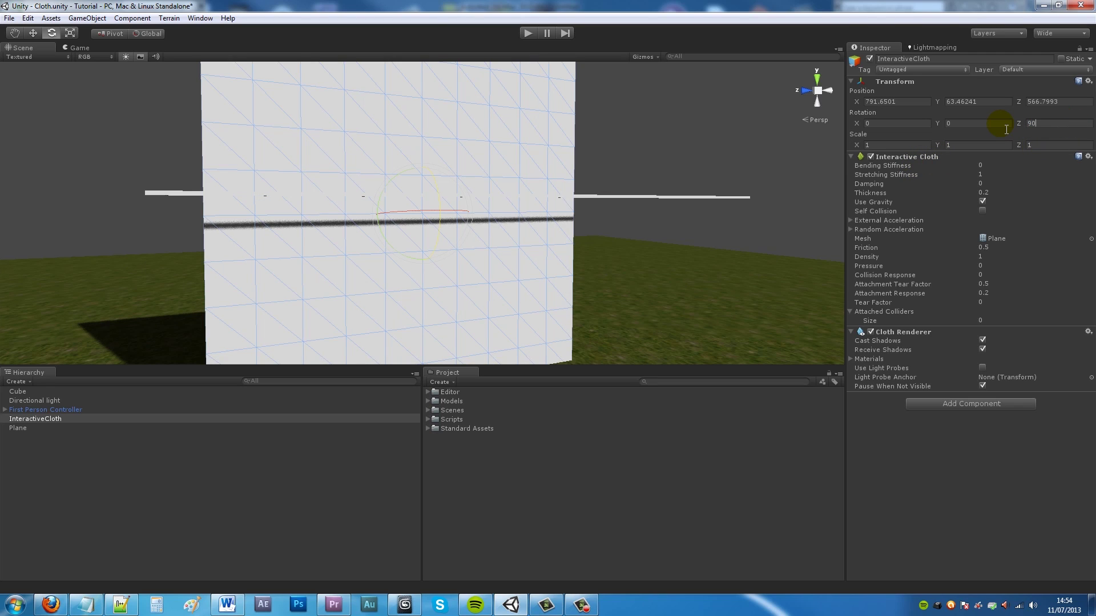
# Scale the cloth down uniformly to about 0.375.
pyautogui.click(70, 33)
pyautogui.moveTo(422, 215); pyautogui.dragTo(437, 253)
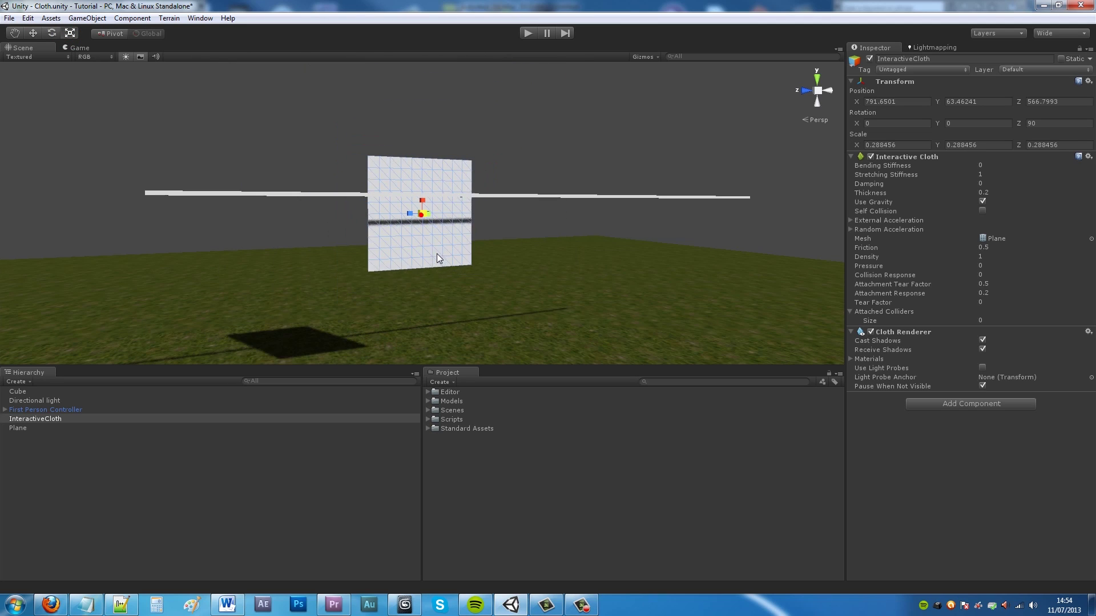
pyautogui.keyDown('alt'); pyautogui.moveTo(254, 225); pyautogui.dragTo(228, 239); pyautogui.keyUp('alt')
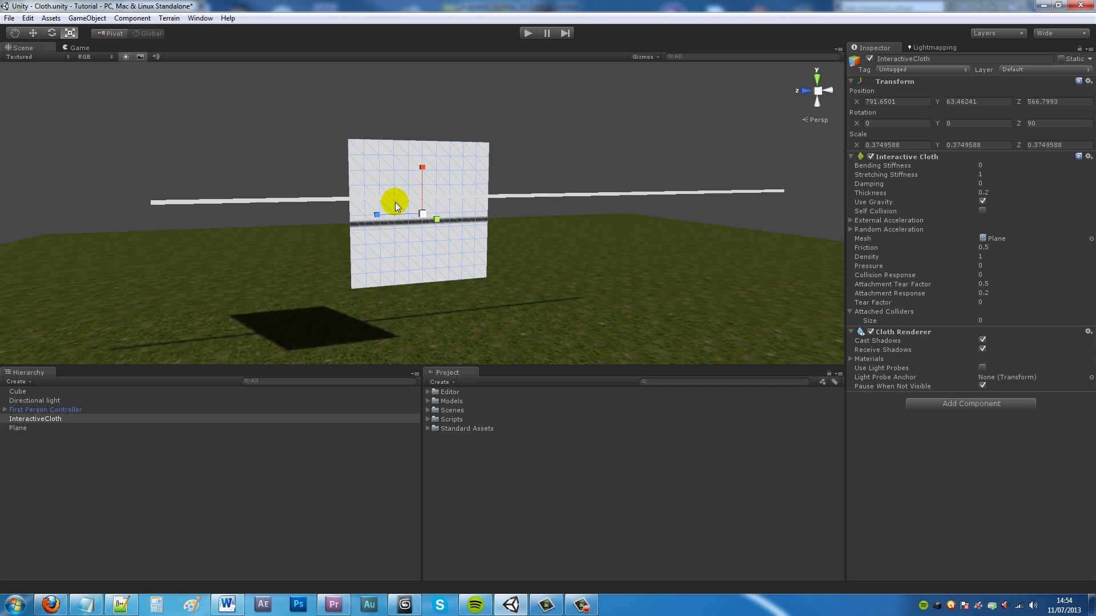
pyautogui.scroll(4, 502, 217)
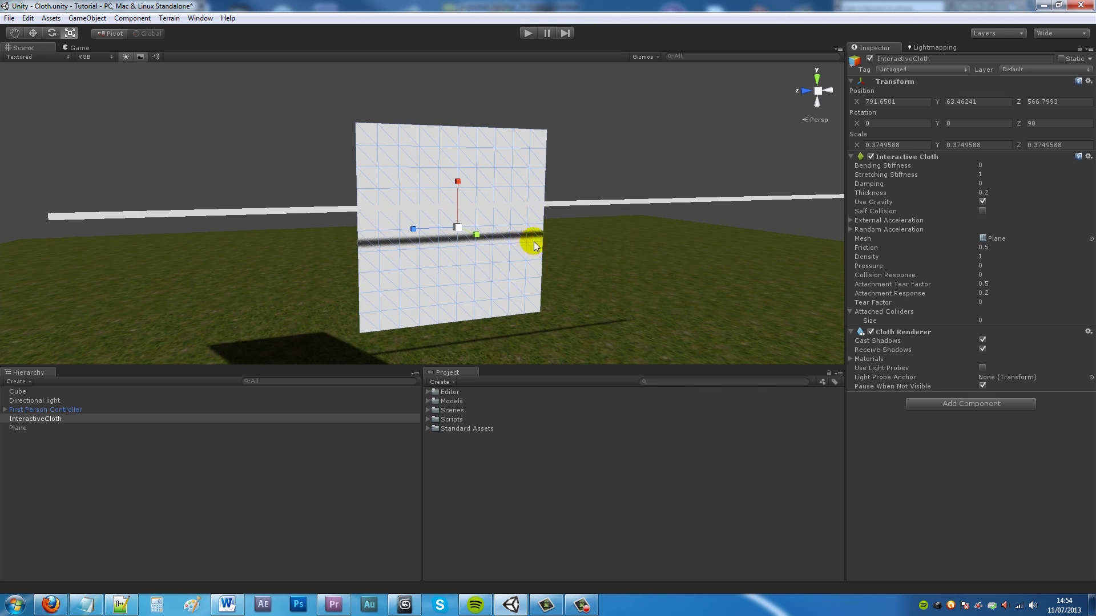
# Replace the interactive cloth's mesh with the Box002 mesh.
pyautogui.click(1090, 239)
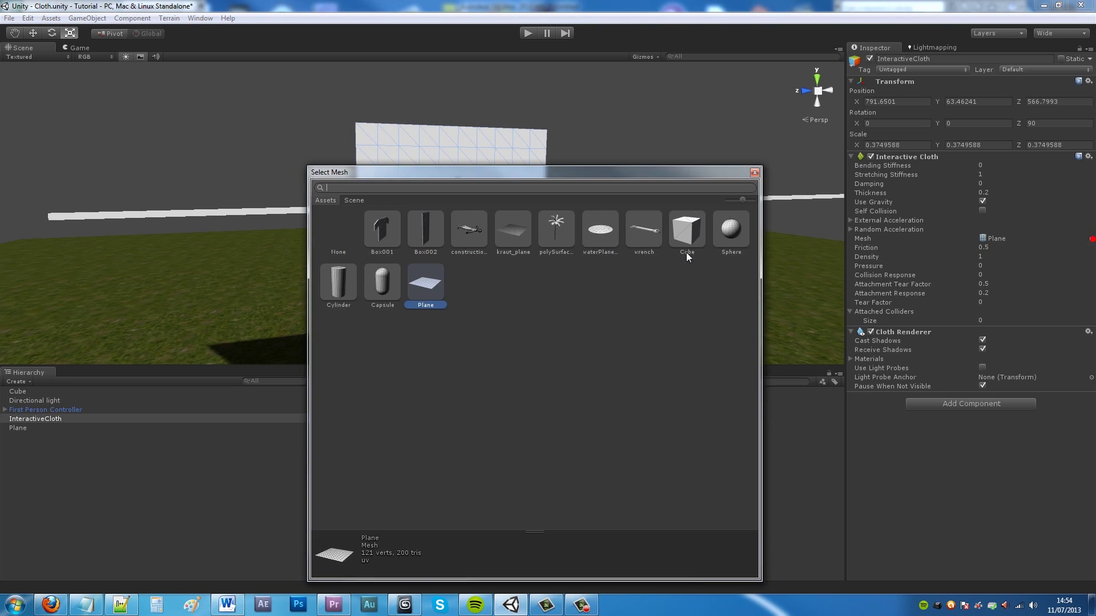
pyautogui.moveTo(502, 179); pyautogui.dragTo(789, 135)
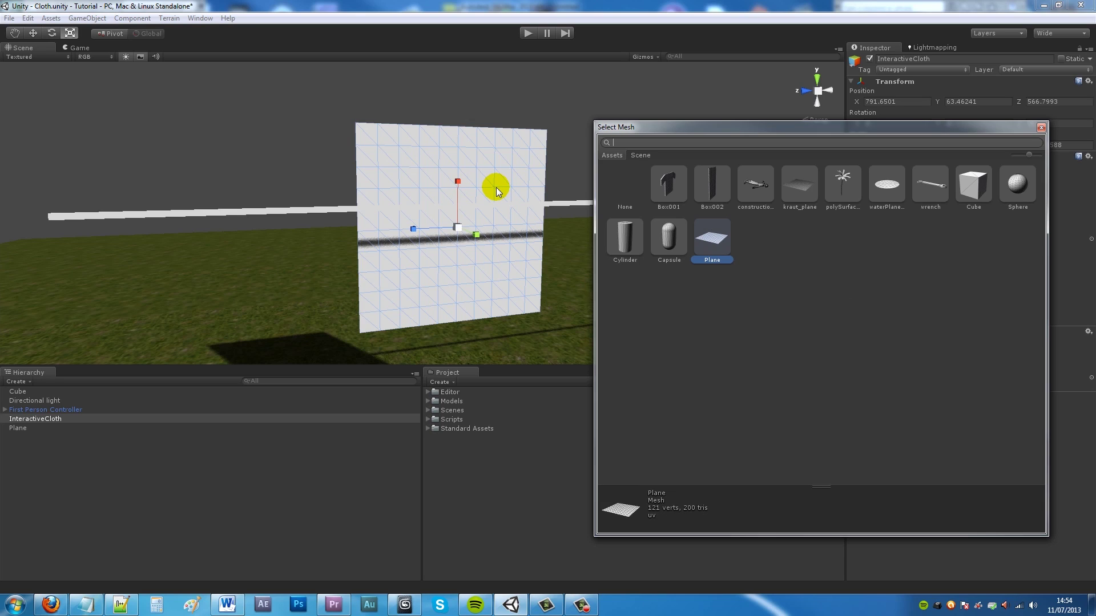
pyautogui.doubleClick(713, 184)
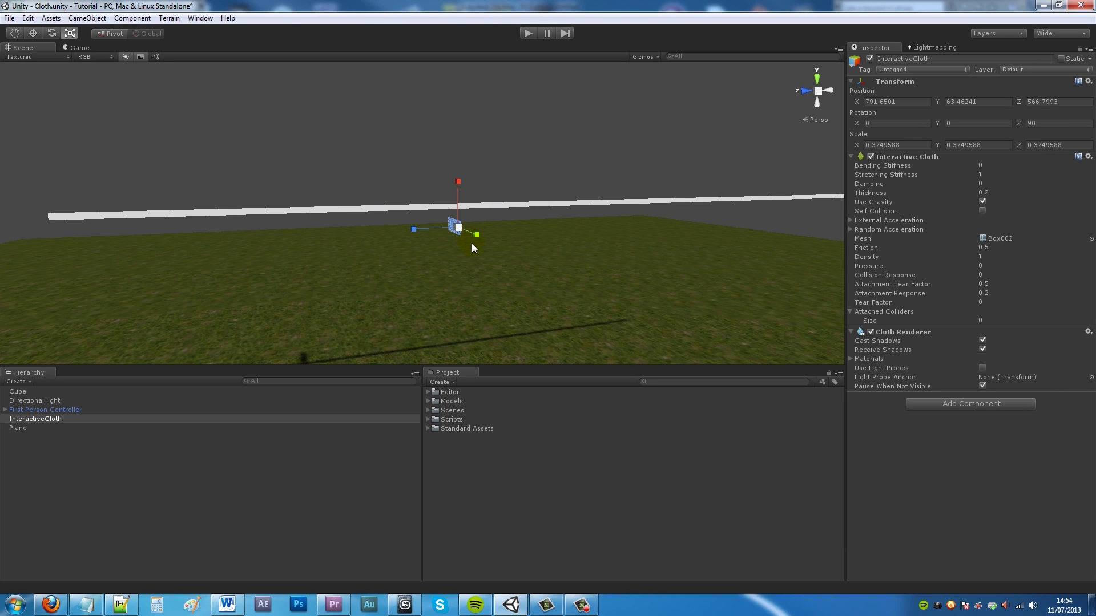
# Rotate the cloth strip so it hangs lengthwise, with Y rotation 90 and Z rotation 180.
pyautogui.scroll(4, 471, 240)
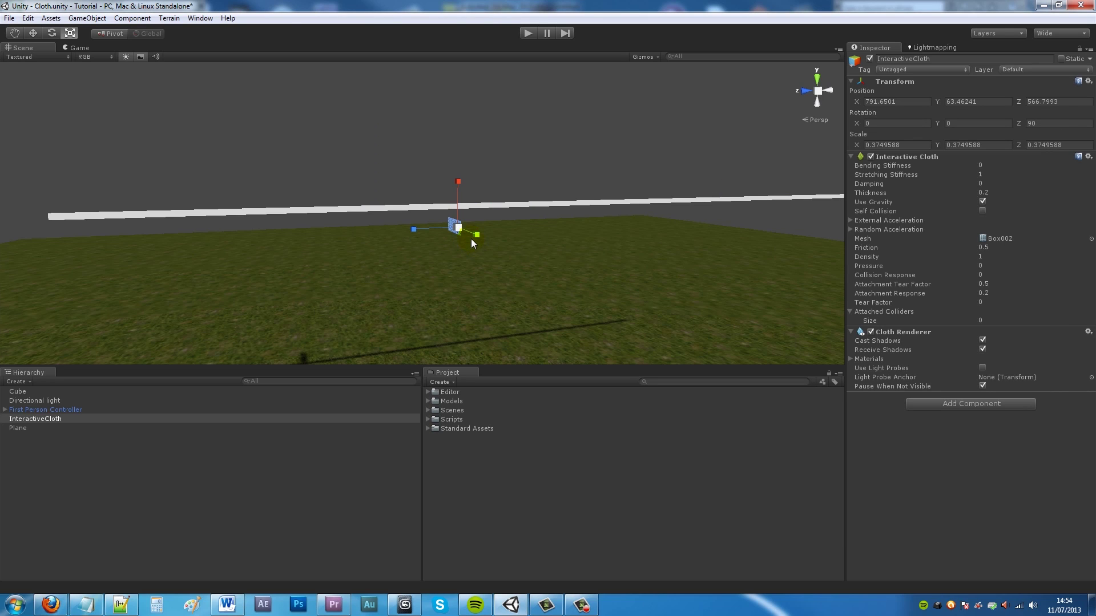
pyautogui.click(51, 33)
pyautogui.moveTo(511, 229); pyautogui.dragTo(512, 272)
# Move the cloth strip beneath the near end of the bar, at about X 790.7, Y 63.6, Z 570.1.
pyautogui.press('w')
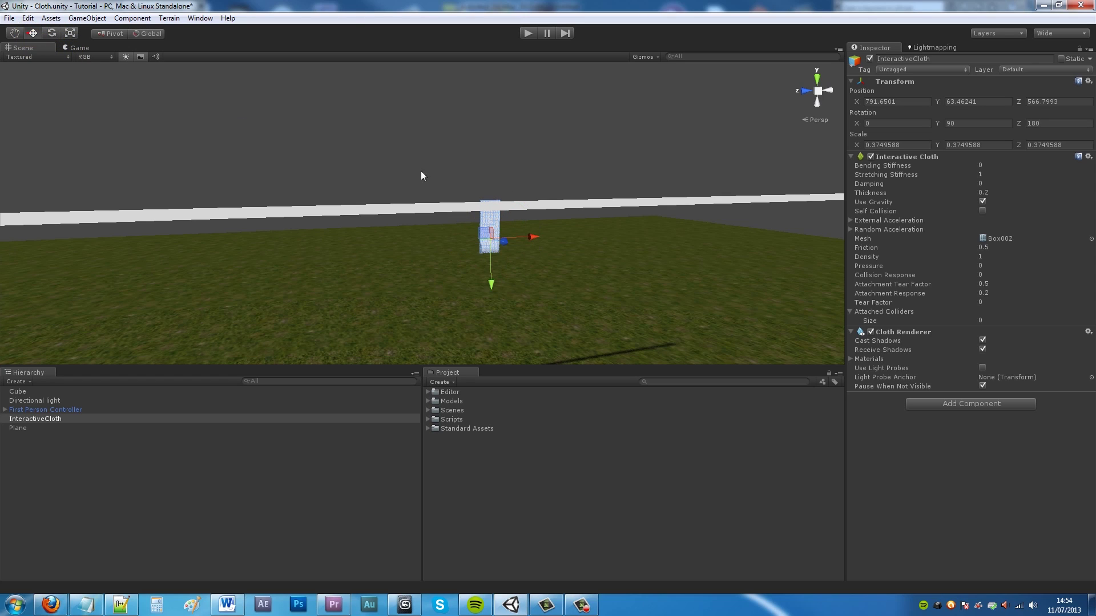
pyautogui.moveTo(521, 235); pyautogui.dragTo(254, 227)
pyautogui.keyDown('alt'); pyautogui.moveTo(255, 227); pyautogui.dragTo(352, 265); pyautogui.keyUp('alt')
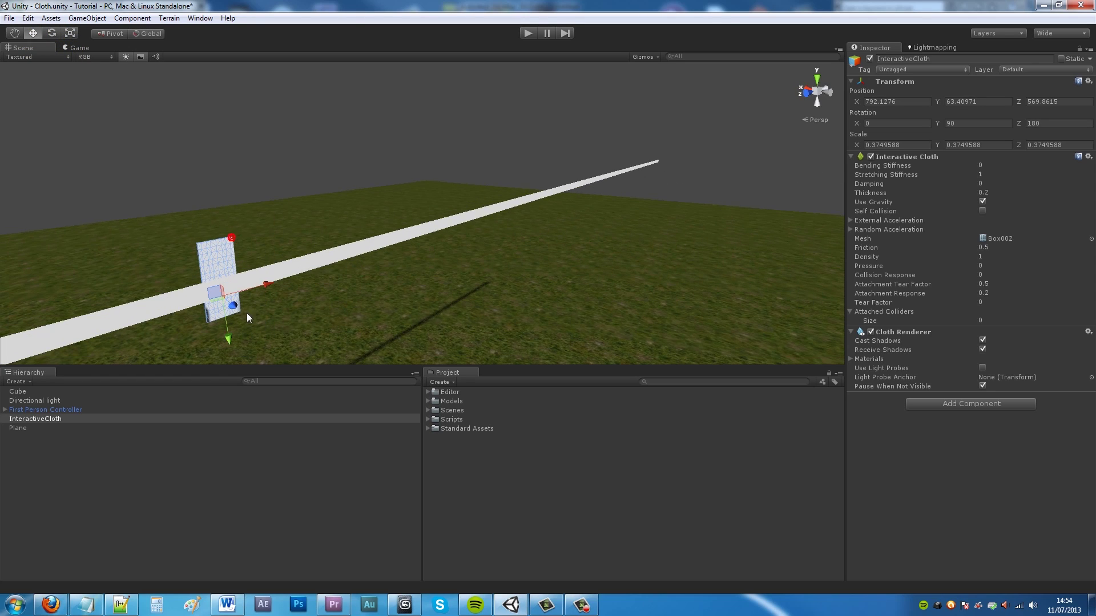
pyautogui.moveTo(234, 308); pyautogui.dragTo(268, 326)
pyautogui.scroll(-3, 484, 313)
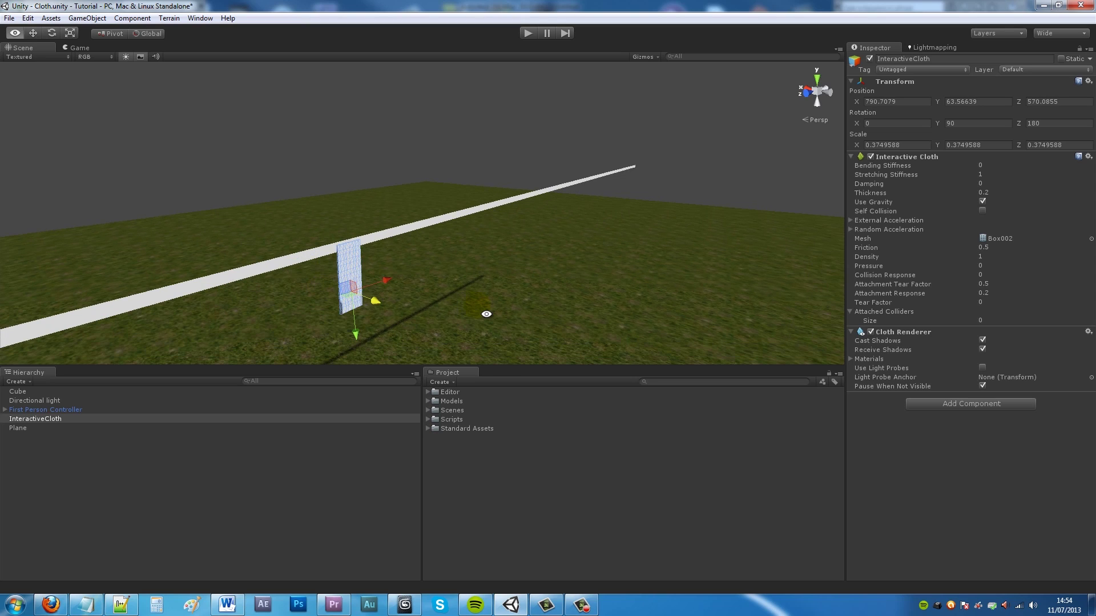
# Enlarge the cloth strip uniformly to a scale of about 1.51.
pyautogui.keyDown('alt'); pyautogui.moveTo(485, 313); pyautogui.dragTo(299, 178); pyautogui.keyUp('alt')
pyautogui.click(70, 33)
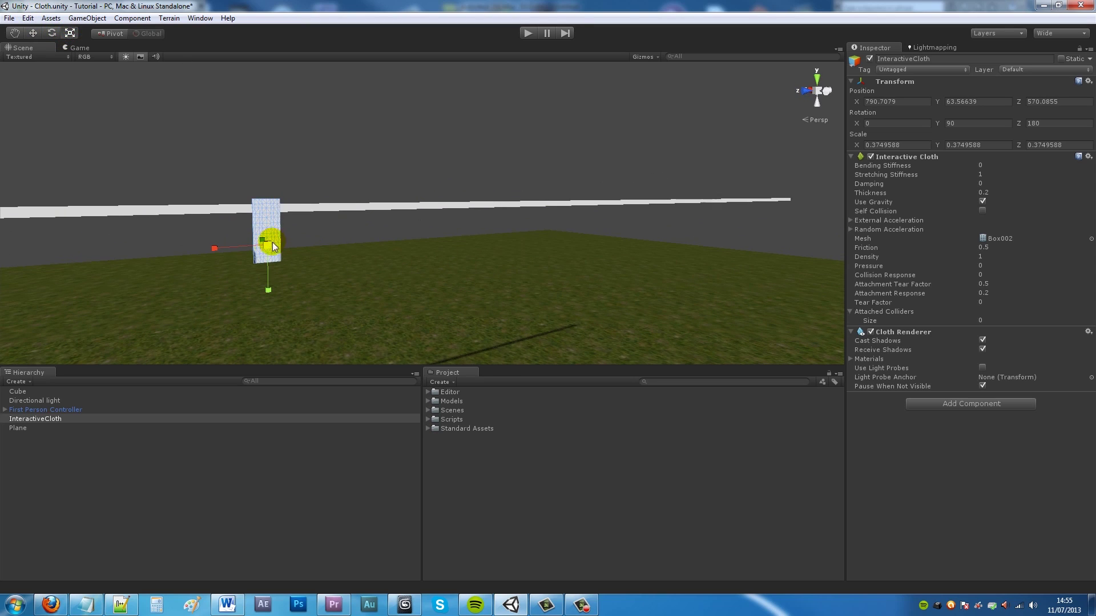
pyautogui.moveTo(269, 244); pyautogui.dragTo(352, 109)
pyautogui.keyDown('alt'); pyautogui.moveTo(285, 175); pyautogui.dragTo(289, 186, button='right'); pyautogui.keyUp('alt')
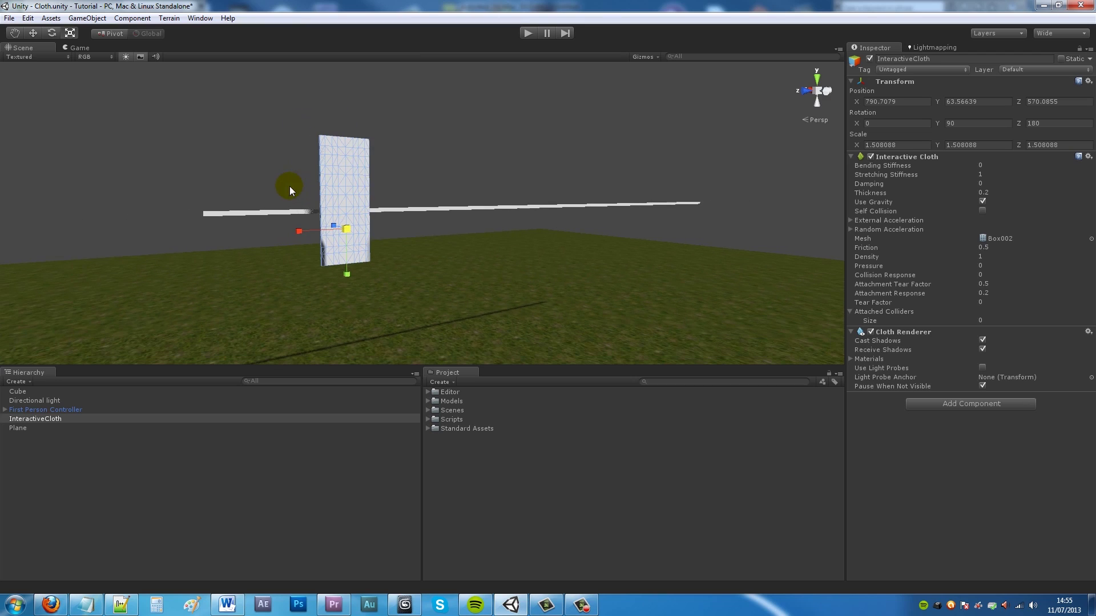
# Lower the cloth strip to about Y 61.96 and align it under the bar at about X 791.02.
pyautogui.moveTo(342, 267); pyautogui.dragTo(355, 348)
pyautogui.keyDown('alt'); pyautogui.moveTo(277, 266); pyautogui.dragTo(456, 324); pyautogui.keyUp('alt')
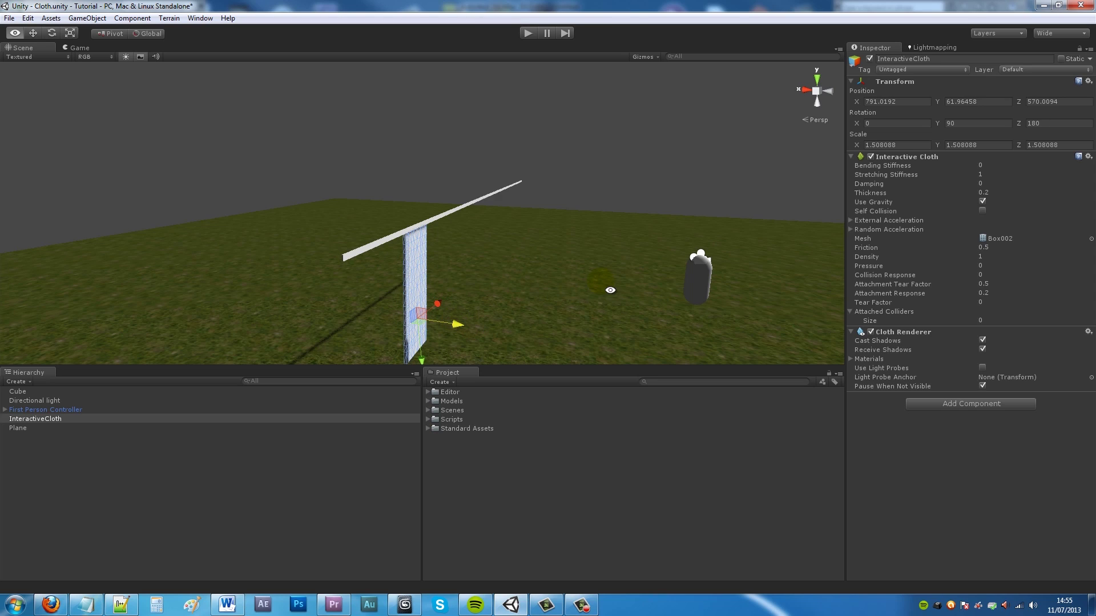
pyautogui.keyDown('alt'); pyautogui.moveTo(601, 278); pyautogui.dragTo(415, 264); pyautogui.keyUp('alt')
# Scale the cloth strip up uniformly to about 2.36.
pyautogui.scroll(-4, 433, 261)
pyautogui.moveTo(388, 245); pyautogui.dragTo(422, 186, button='middle')
pyautogui.click(70, 32)
pyautogui.moveTo(381, 221); pyautogui.dragTo(398, 200)
# Reposition the enlarged cloth so its top edge meets the bar, at about X 791.05 and Y 60.97.
pyautogui.press('w')
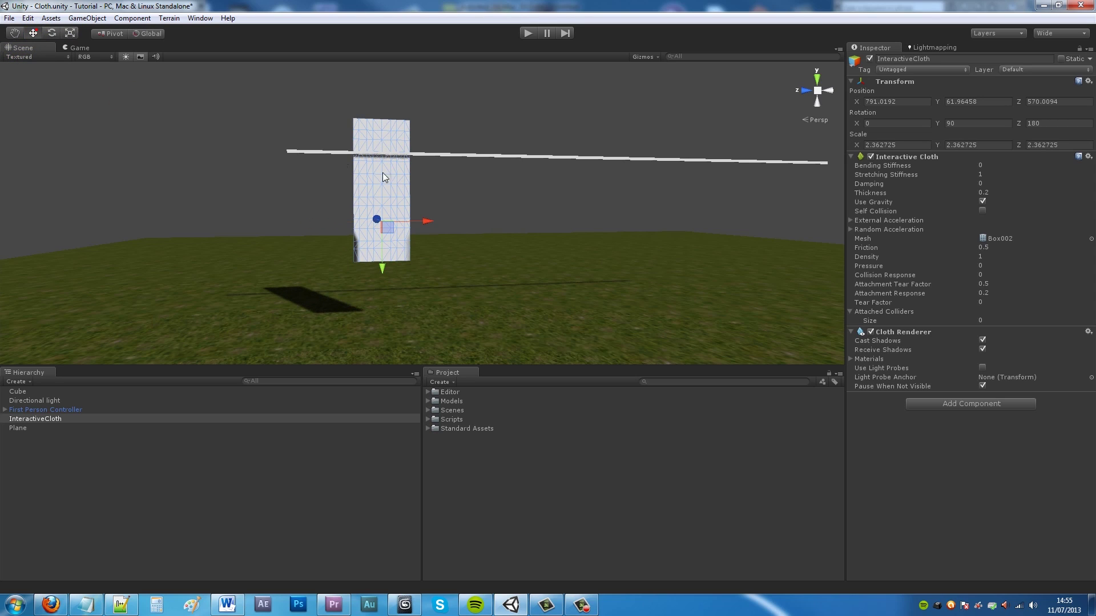
pyautogui.moveTo(383, 254); pyautogui.dragTo(463, 270)
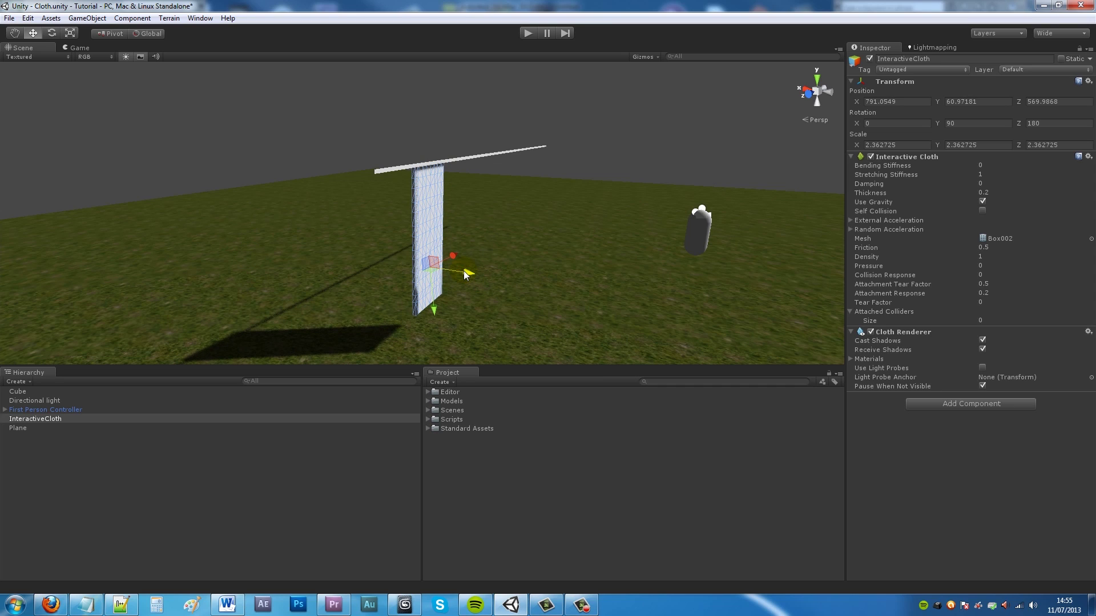
pyautogui.keyDown('alt'); pyautogui.moveTo(549, 250); pyautogui.dragTo(406, 244); pyautogui.keyUp('alt')
pyautogui.moveTo(516, 245); pyautogui.dragTo(385, 218, button='middle')
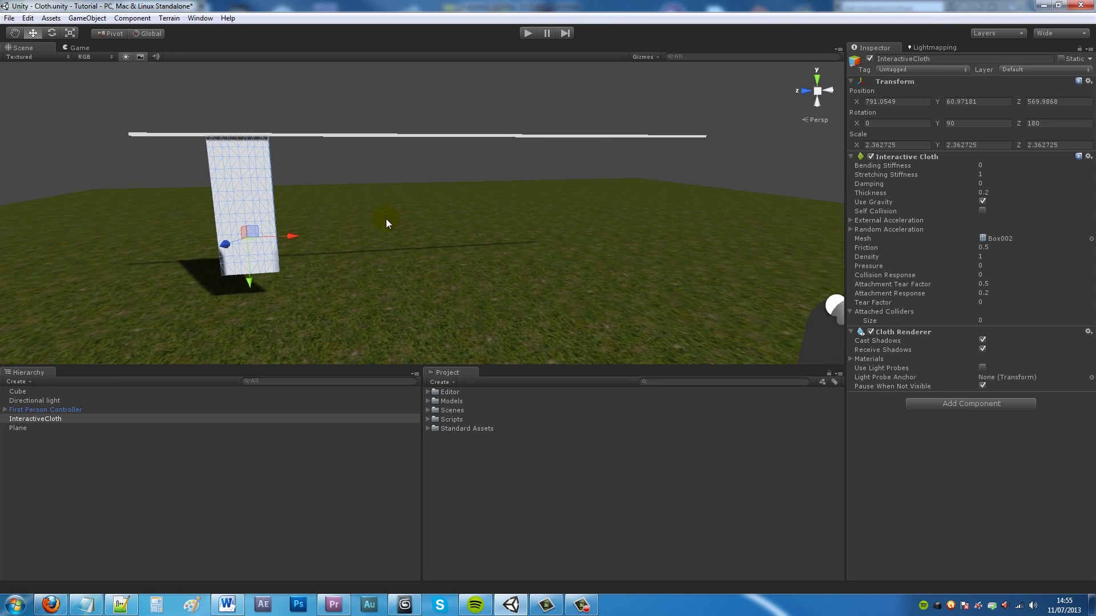
# Duplicate the cloth and place the copy near the bar's opposite end, at about Z 558.13.
pyautogui.hotkey('ctrl', 'd')
pyautogui.moveTo(261, 250); pyautogui.dragTo(638, 255)
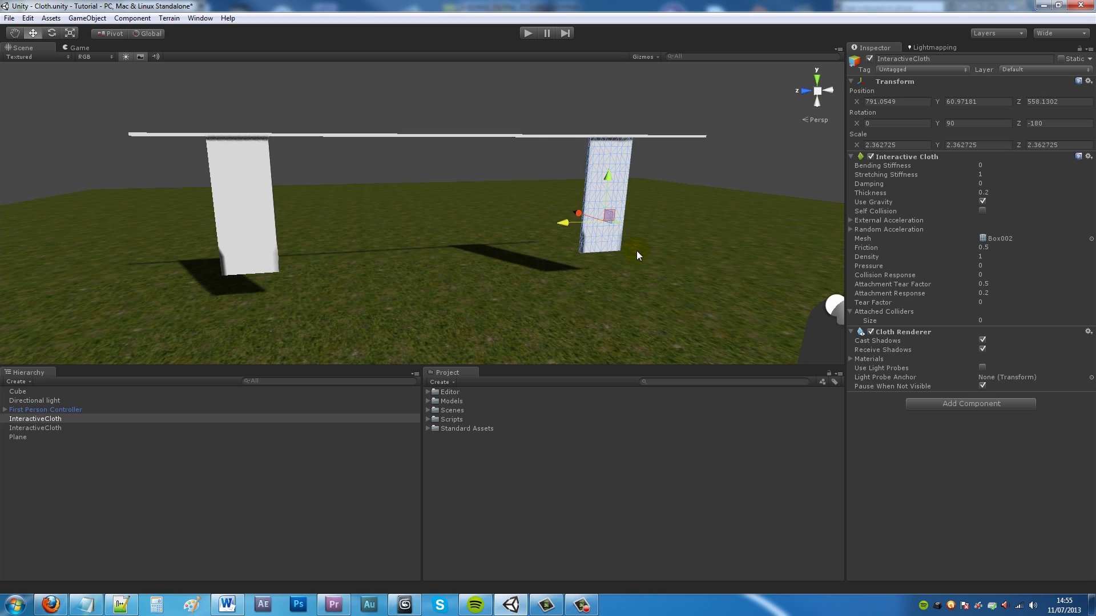
pyautogui.click(708, 143)
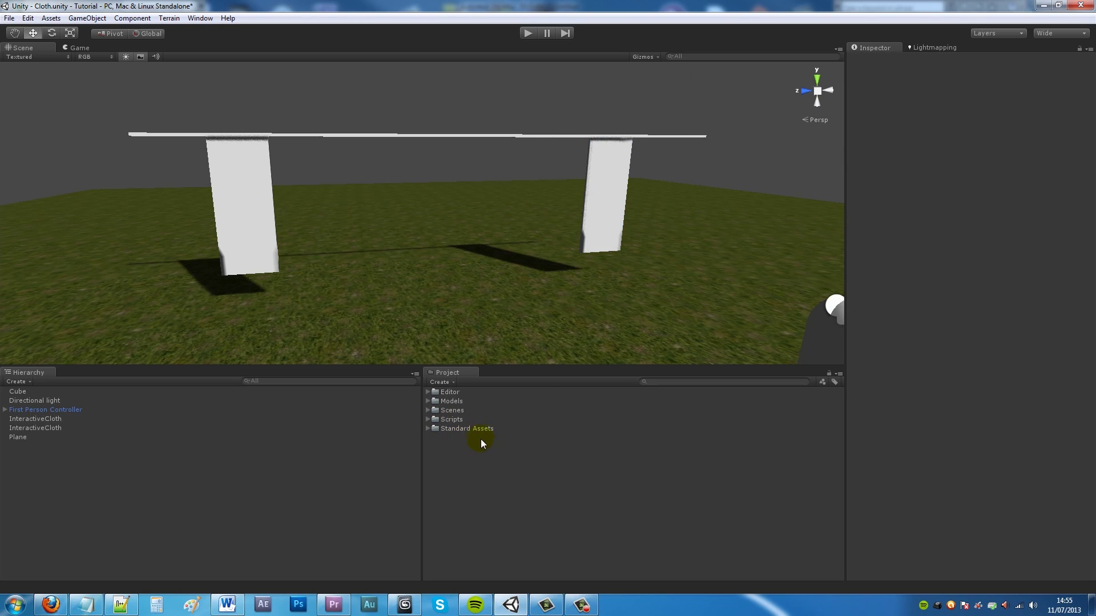
# Apply the GoodDirt texture from the Terrain Textures folder to both hanging cloths.
pyautogui.click(430, 428)
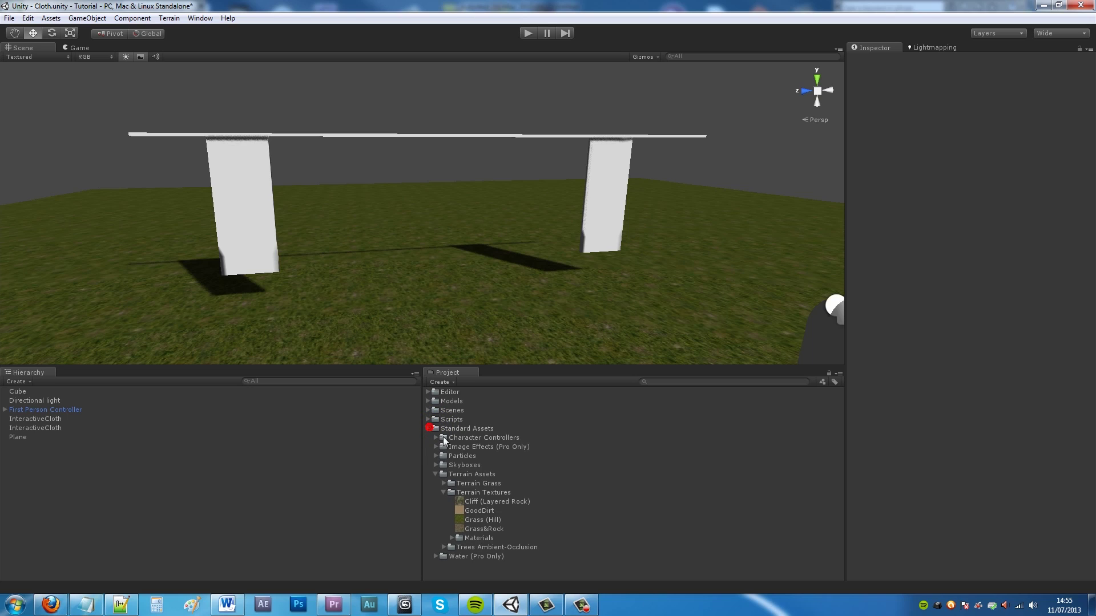
pyautogui.click(599, 196)
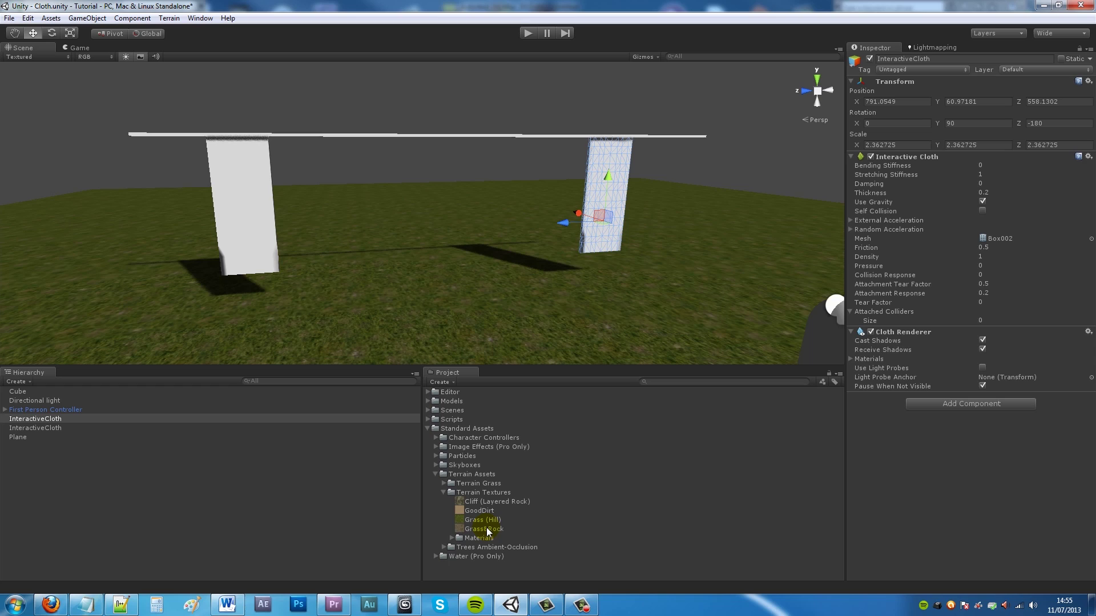
pyautogui.moveTo(481, 509); pyautogui.dragTo(605, 200)
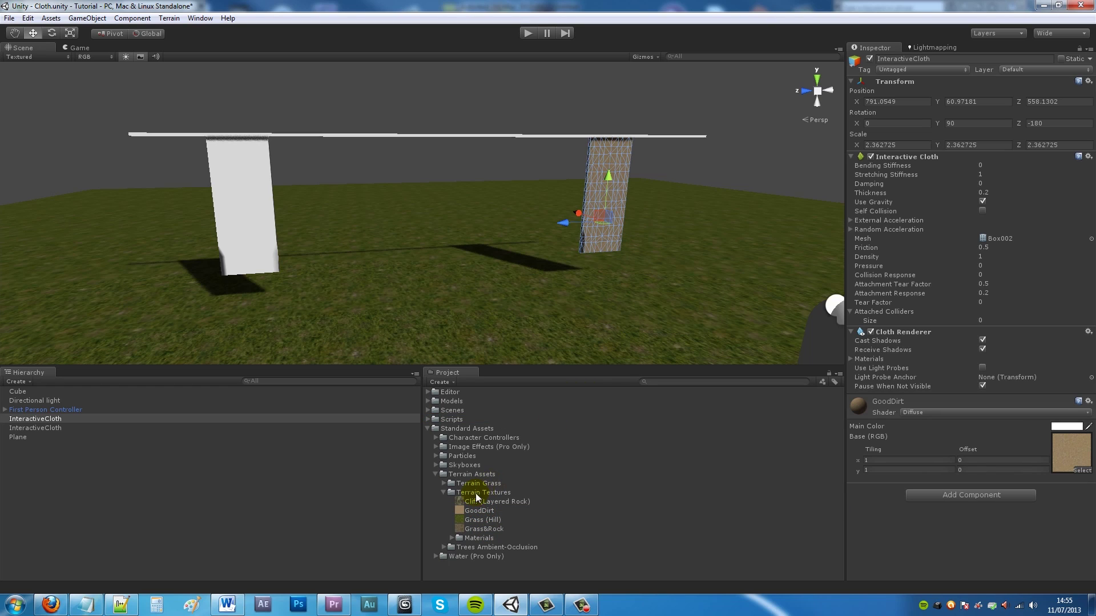
pyautogui.moveTo(483, 506); pyautogui.dragTo(261, 246)
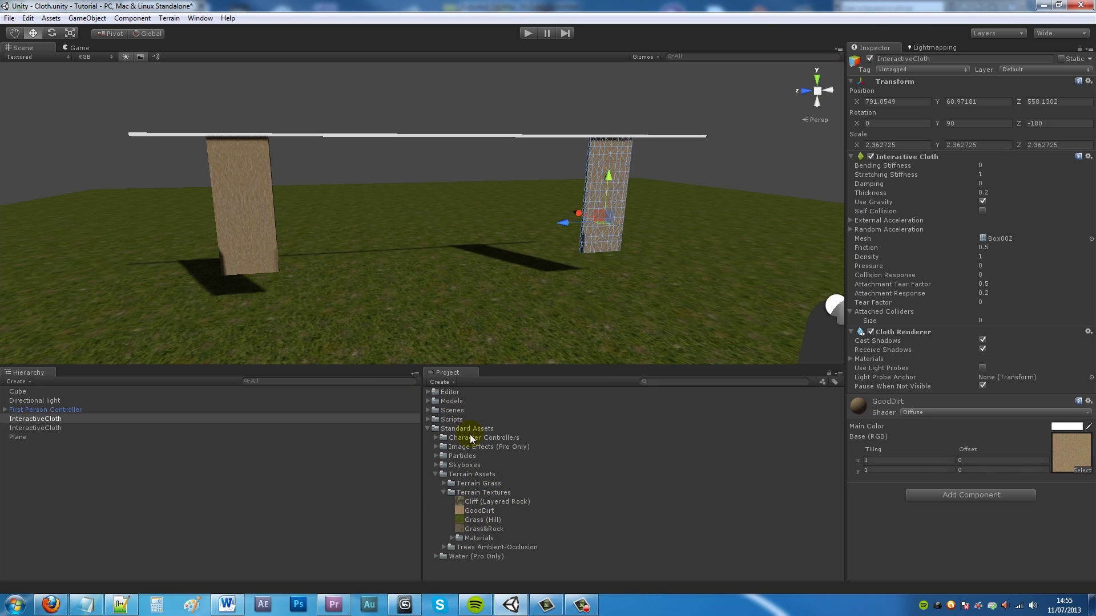
pyautogui.click(487, 176)
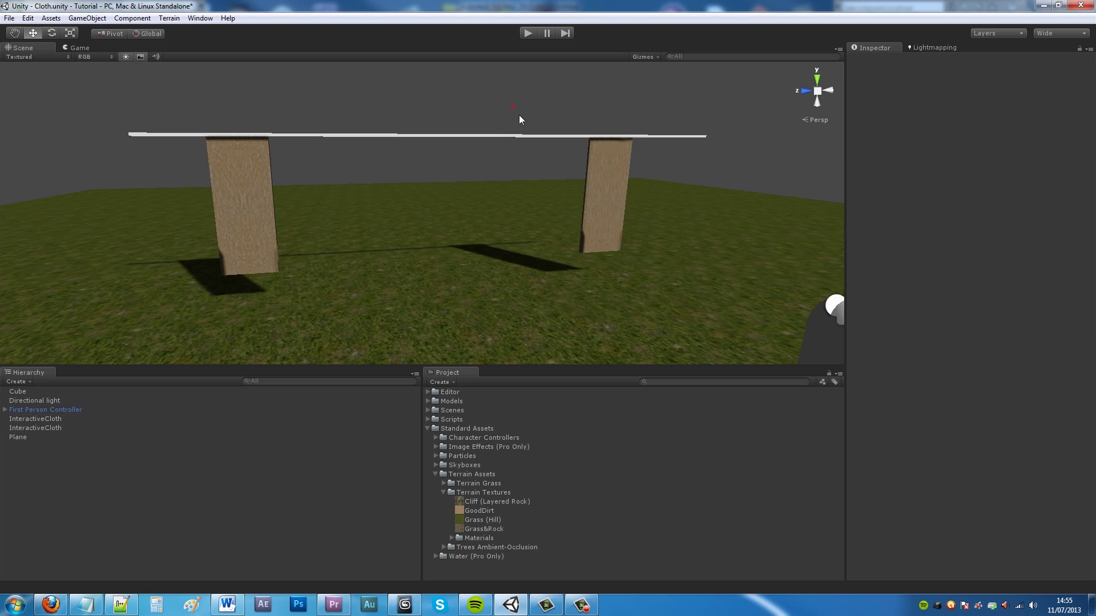
# Duplicate the cloth at the bar's far end and place the copy beside the first cloth, at about Z 566.58.
pyautogui.click(625, 184)
pyautogui.hotkey('ctrl', 'd')
pyautogui.moveTo(578, 214); pyautogui.dragTo(323, 224)
pyautogui.moveTo(477, 181); pyautogui.dragTo(472, 233)
pyautogui.hotkey('ctrl', 'd')
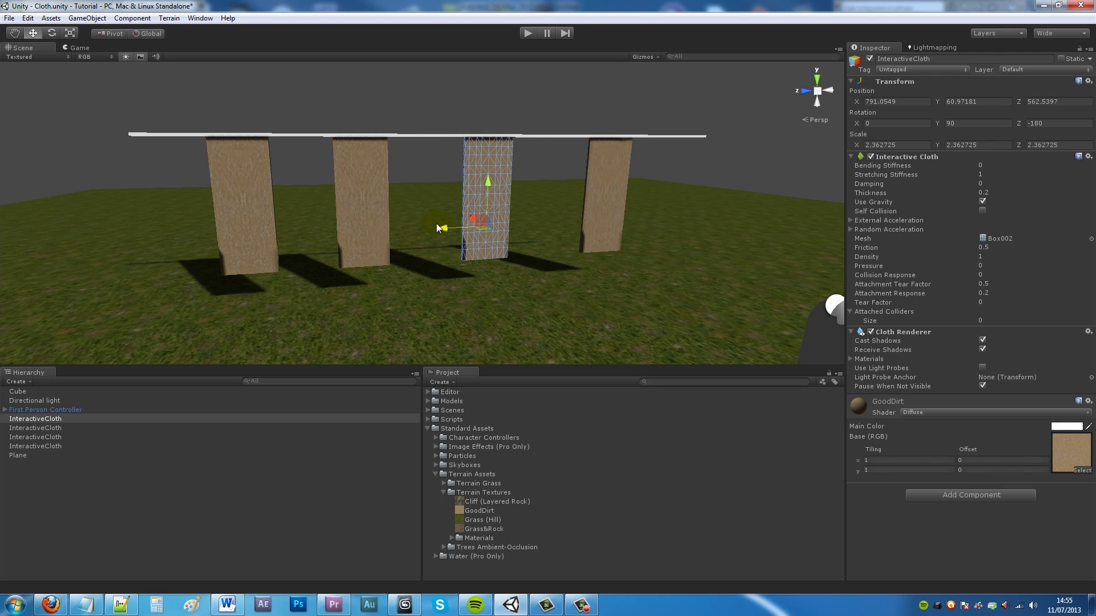
pyautogui.hotkey('ctrl', 'z')
pyautogui.hotkey('ctrl', 'z')
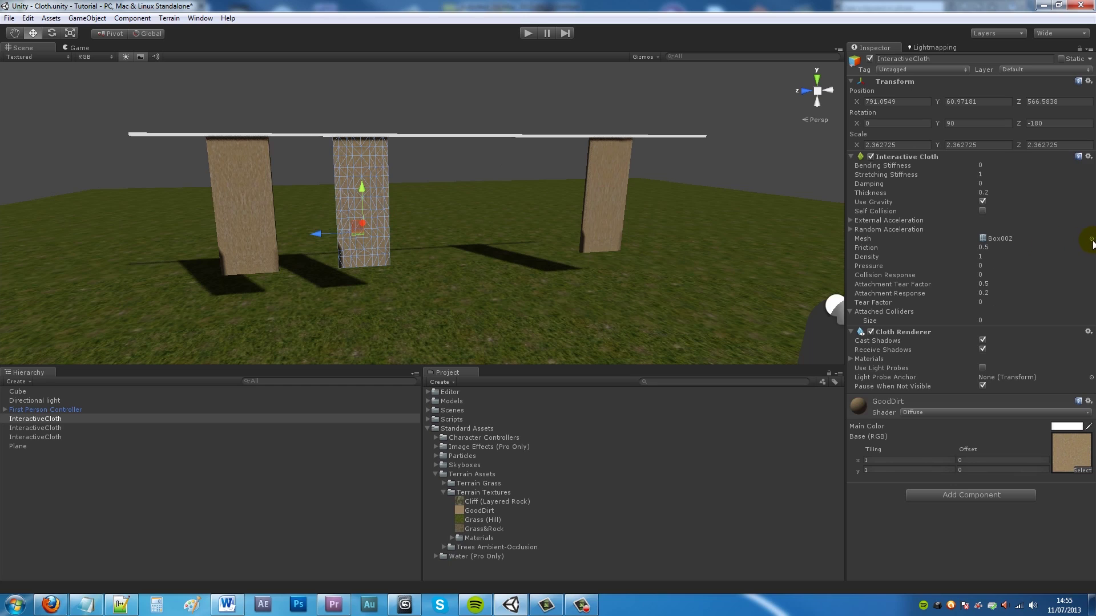
# Swap the selected middle cloth's mesh for the Box001 shirt and rotate it upright to a Z rotation of -360.
pyautogui.click(1091, 239)
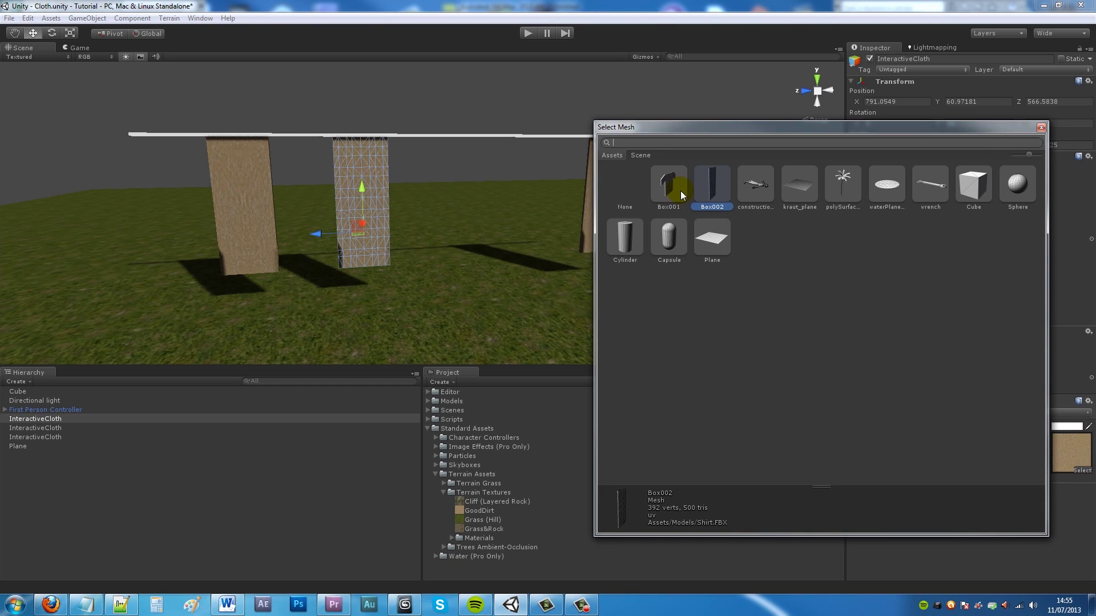
pyautogui.doubleClick(665, 196)
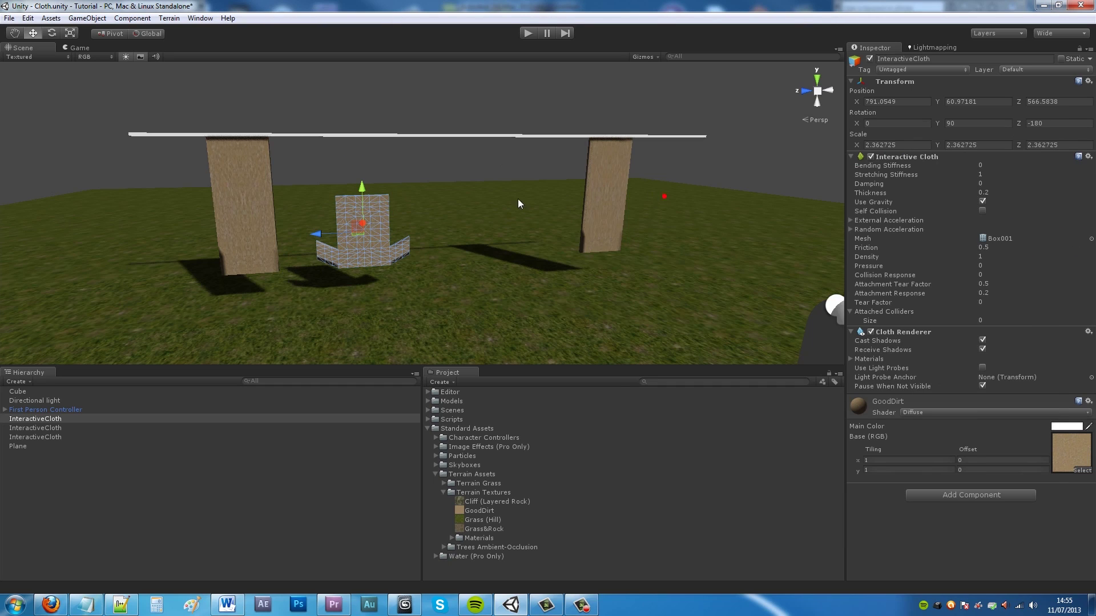
pyautogui.click(58, 31)
pyautogui.moveTo(382, 191); pyautogui.dragTo(584, 386)
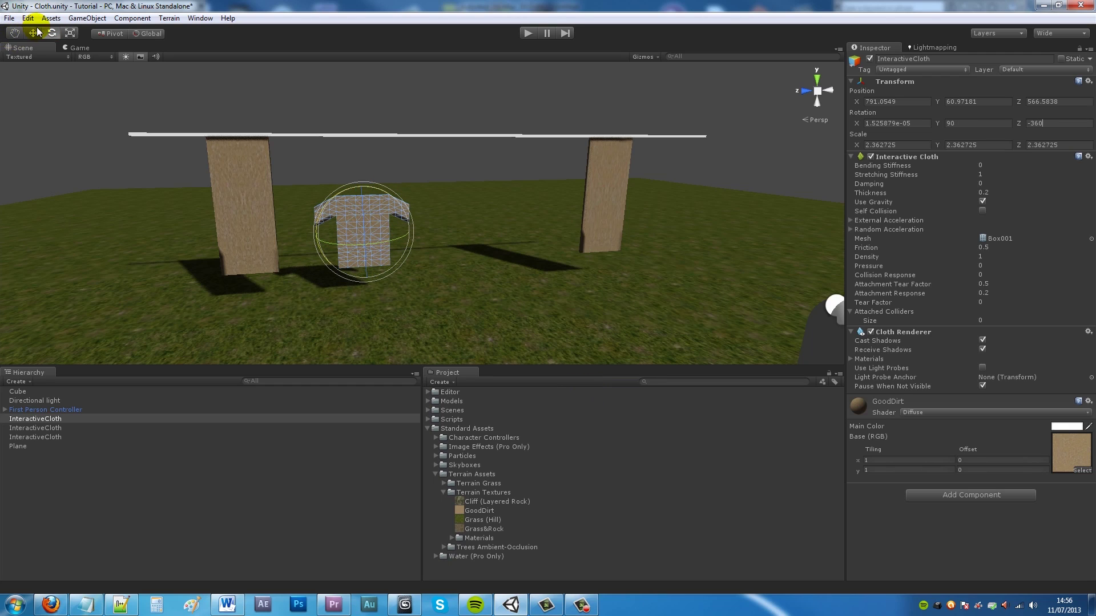
# Raise the shirt to meet the bar at about Y 62.80 and apply the Cliff (Layered Rock) texture to it.
pyautogui.click(37, 32)
pyautogui.moveTo(367, 276); pyautogui.dragTo(362, 222)
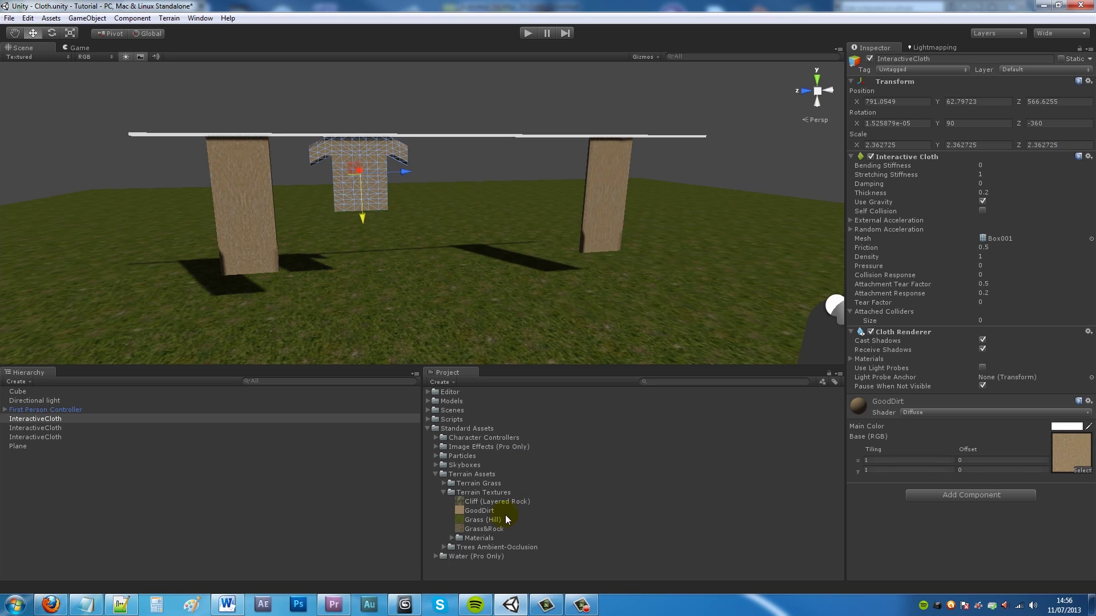
pyautogui.moveTo(486, 501); pyautogui.dragTo(379, 204)
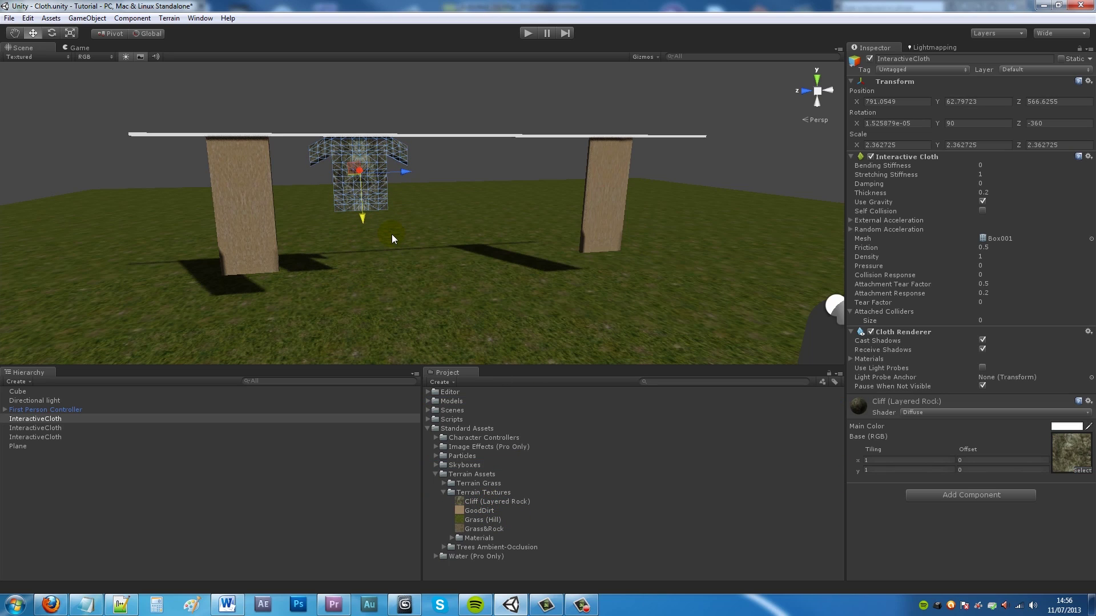
# Duplicate the textured shirt and place the copy farther along the bar, at about Z 562.24.
pyautogui.hotkey('ctrl', 'd')
pyautogui.moveTo(330, 174); pyautogui.dragTo(473, 177)
pyautogui.click(468, 105)
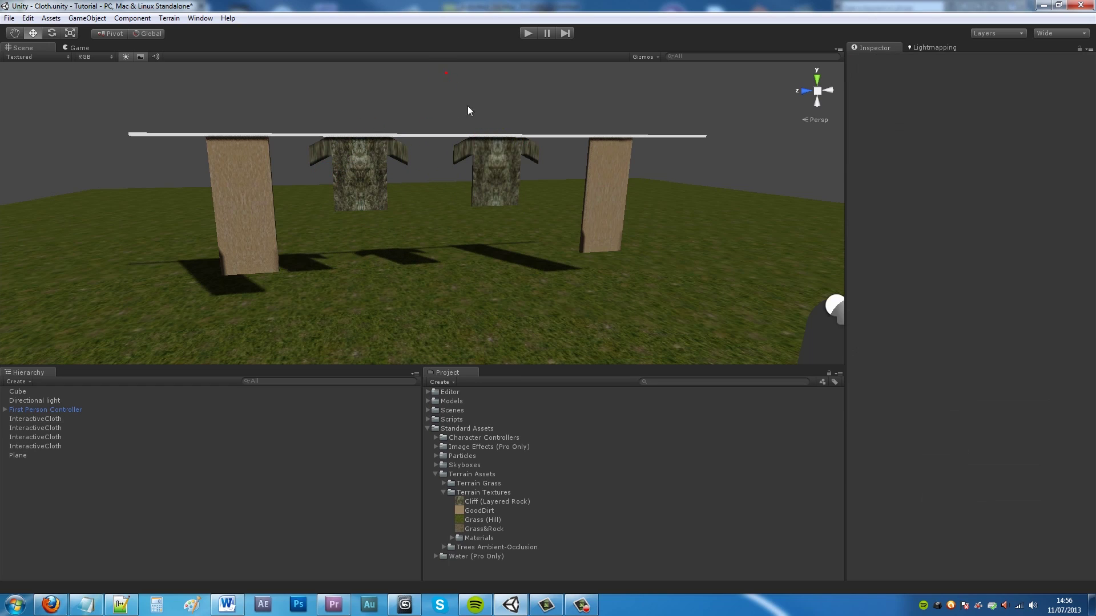
pyautogui.click(510, 186)
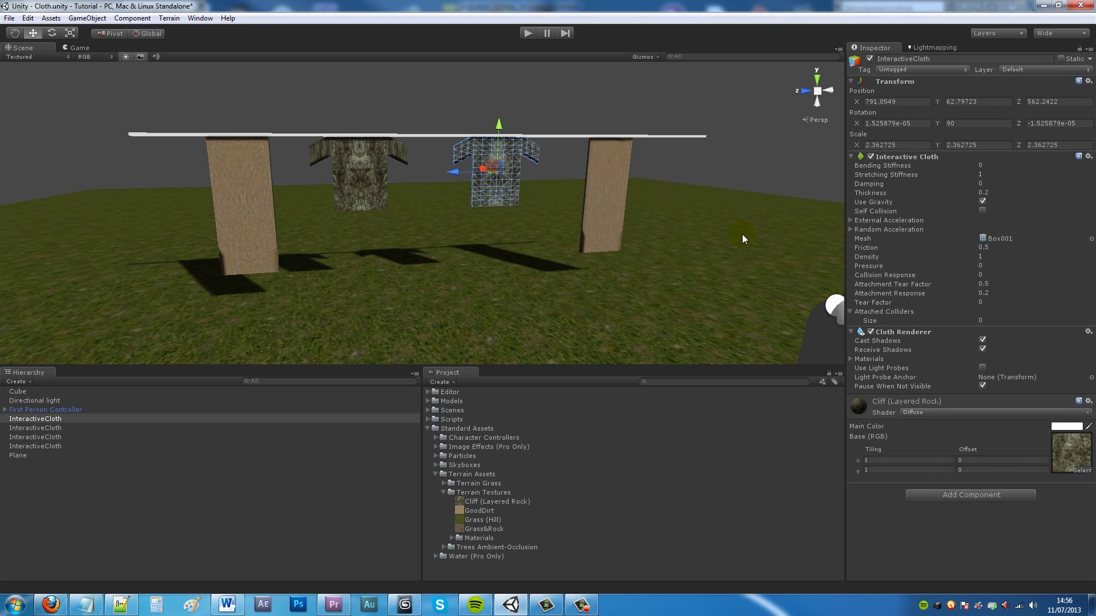
# Shift the four hanging cloths to X 790.908 and set Attached Colliders size to 1 on the rectangular cloth at about Z 558.13.
pyautogui.keyDown('alt'); pyautogui.moveTo(610, 175); pyautogui.dragTo(388, 191); pyautogui.keyUp('alt')
pyautogui.click(680, 131)
pyautogui.click(632, 179)
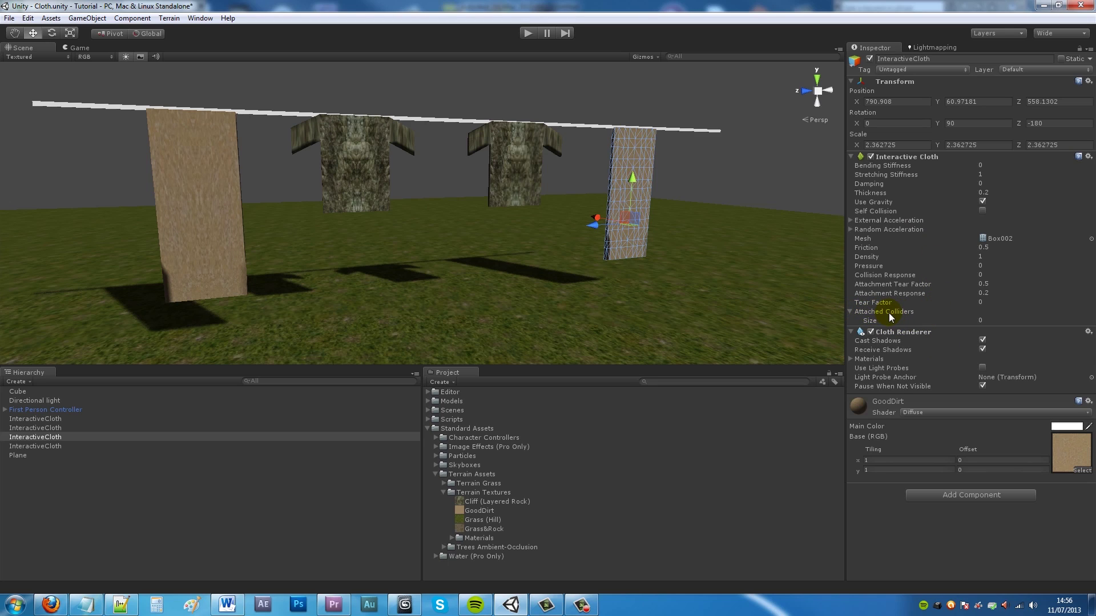
pyautogui.click(989, 322)
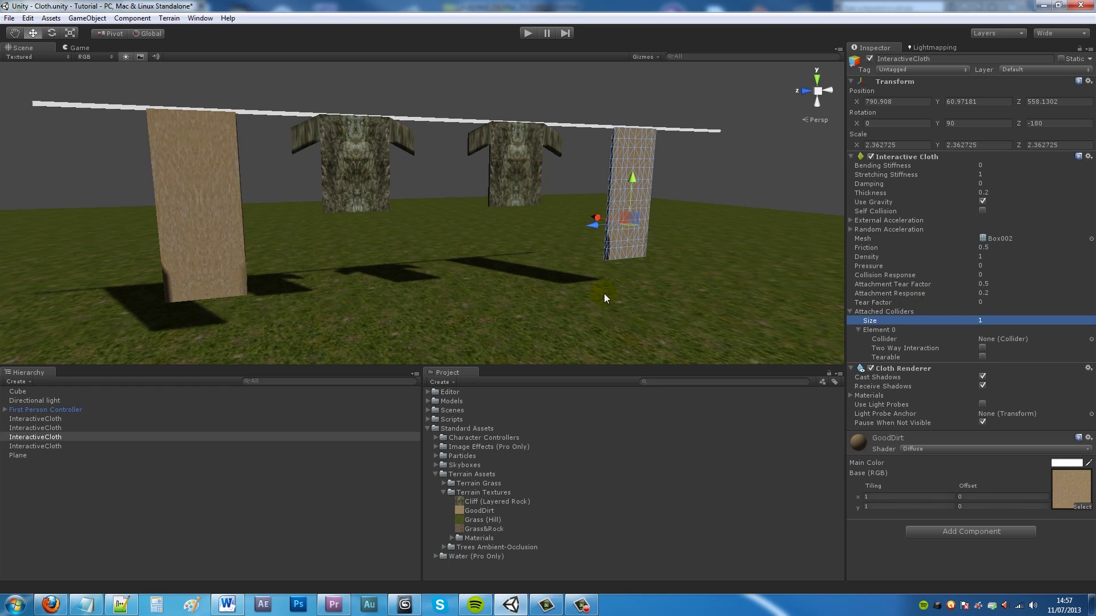
# Try to set the Attached Colliders size to 1 on the shirt at about Z 562.24.
pyautogui.click(521, 176)
pyautogui.click(995, 323)
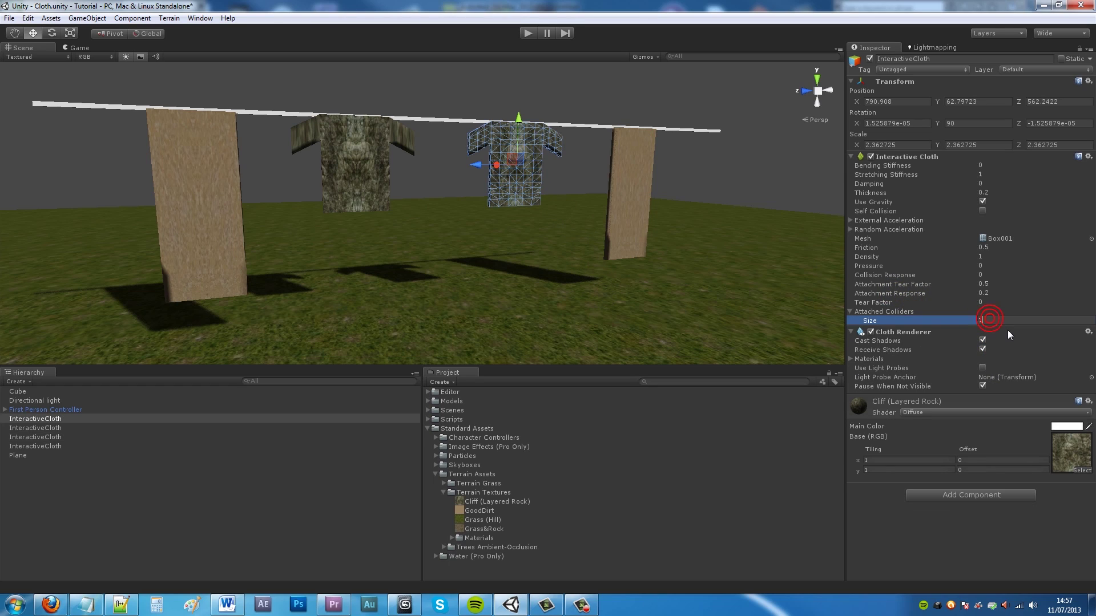
pyautogui.click(373, 183)
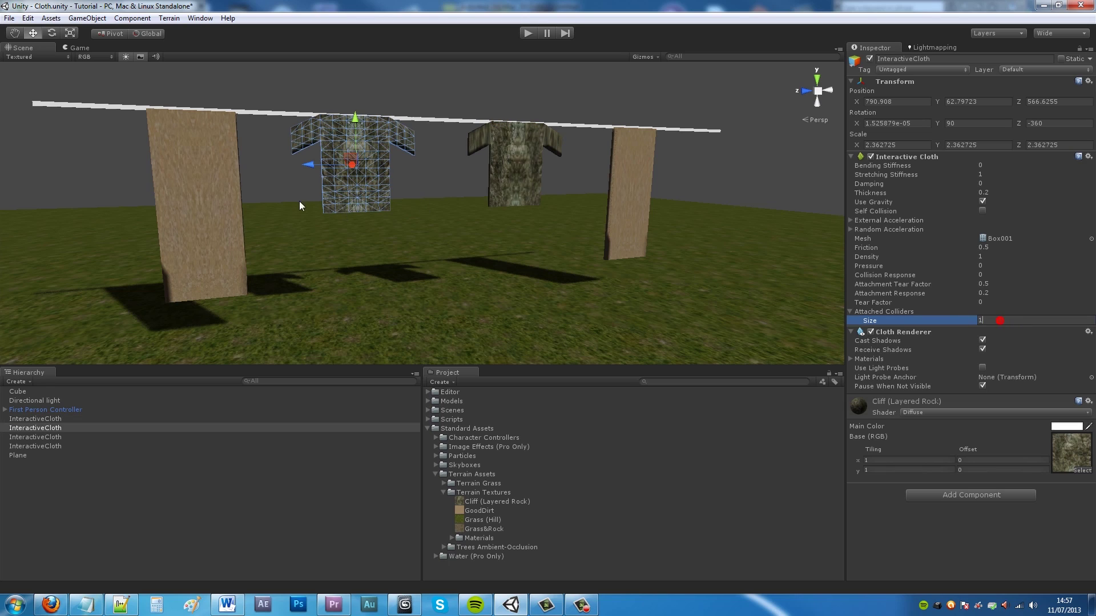
# Set Attached Colliders size to 1 on the rectangular cloth at about Z 569.99 and assign Cube as its collider.
pyautogui.click(223, 189)
pyautogui.click(1015, 323)
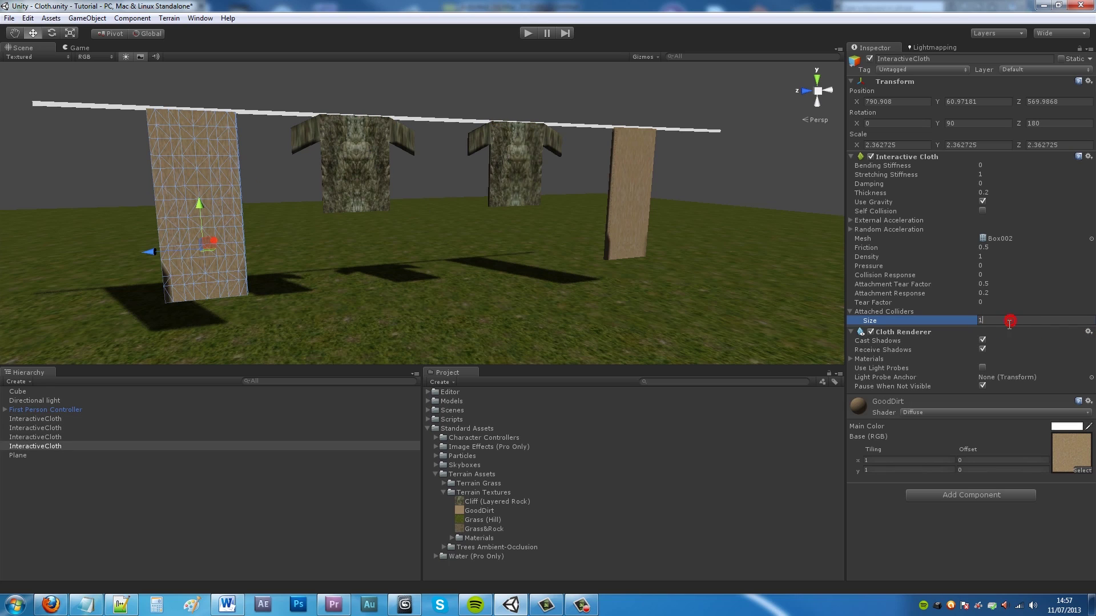
pyautogui.write('1')
pyautogui.press('Return')
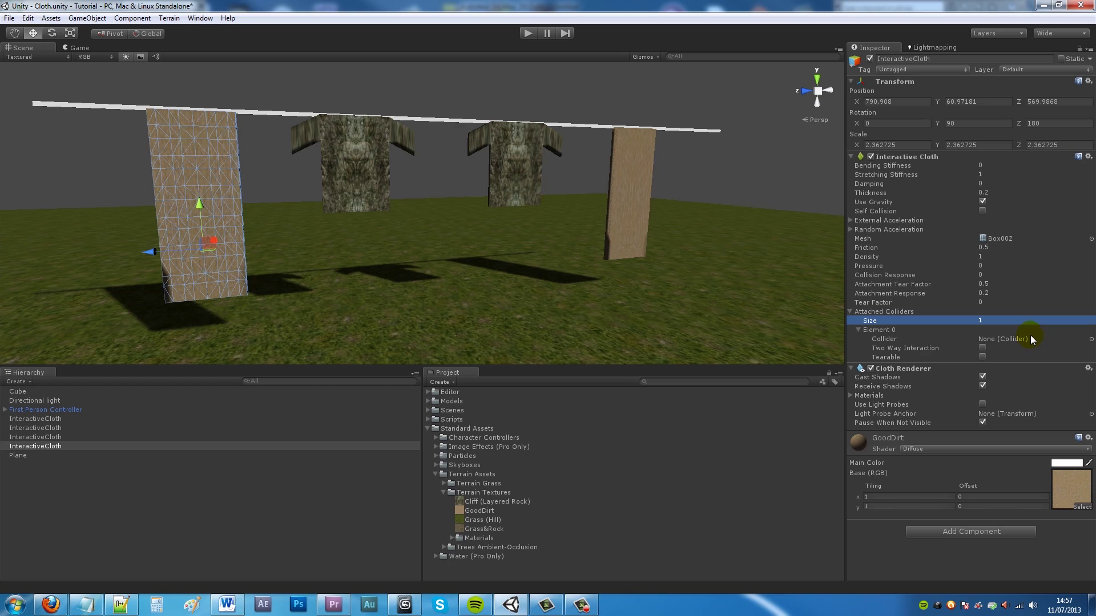
pyautogui.click(1091, 339)
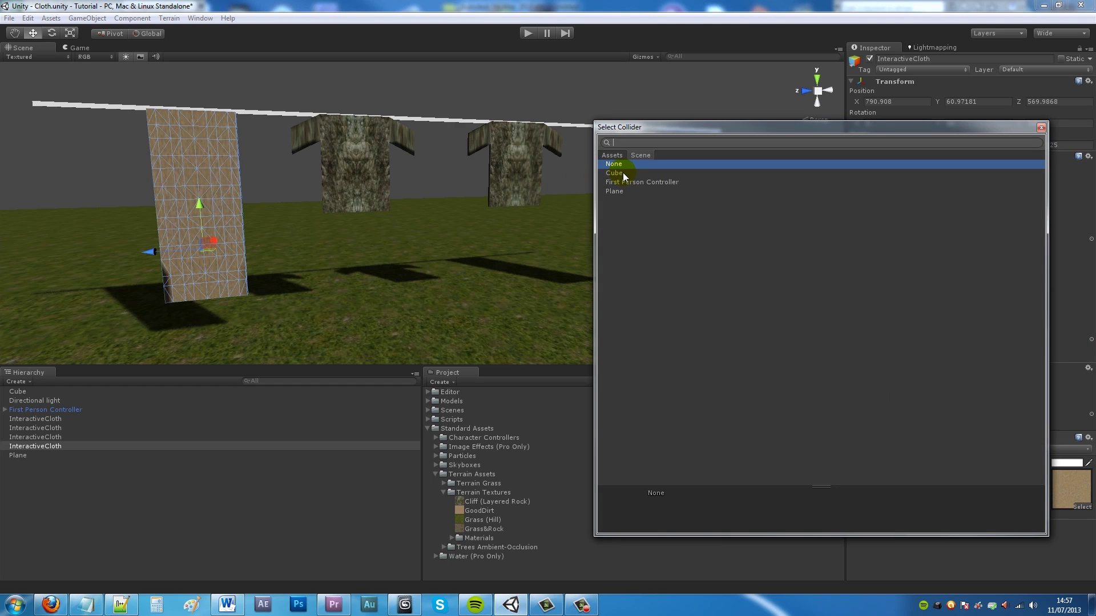
pyautogui.doubleClick(622, 173)
# Set Attached Colliders size to 1 on the shirt at about Z 566.63 and assign Cube as its collider.
pyautogui.click(345, 165)
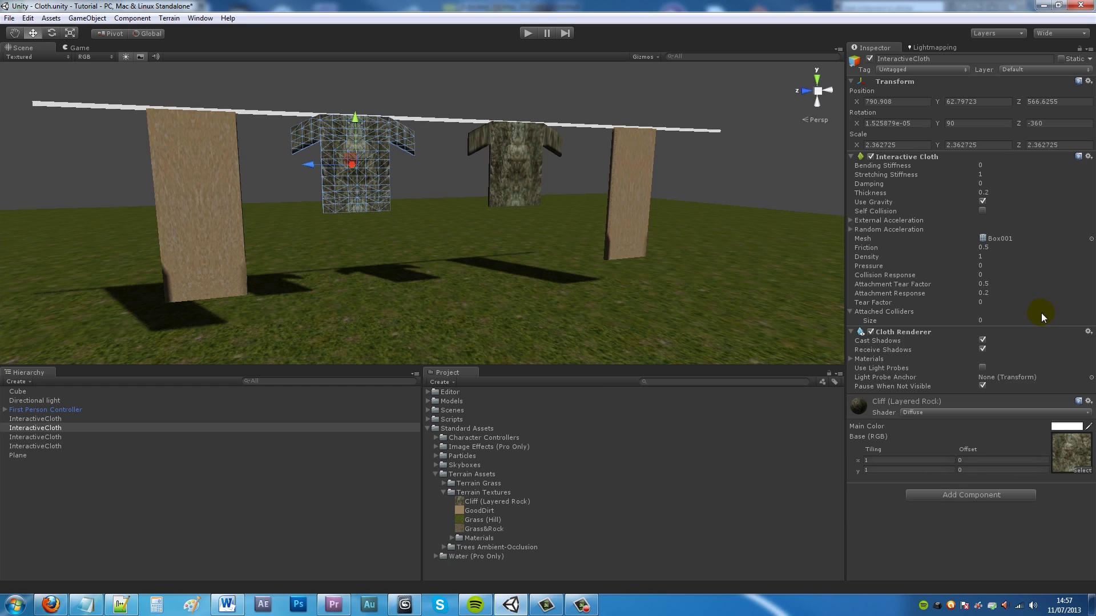
pyautogui.click(1006, 323)
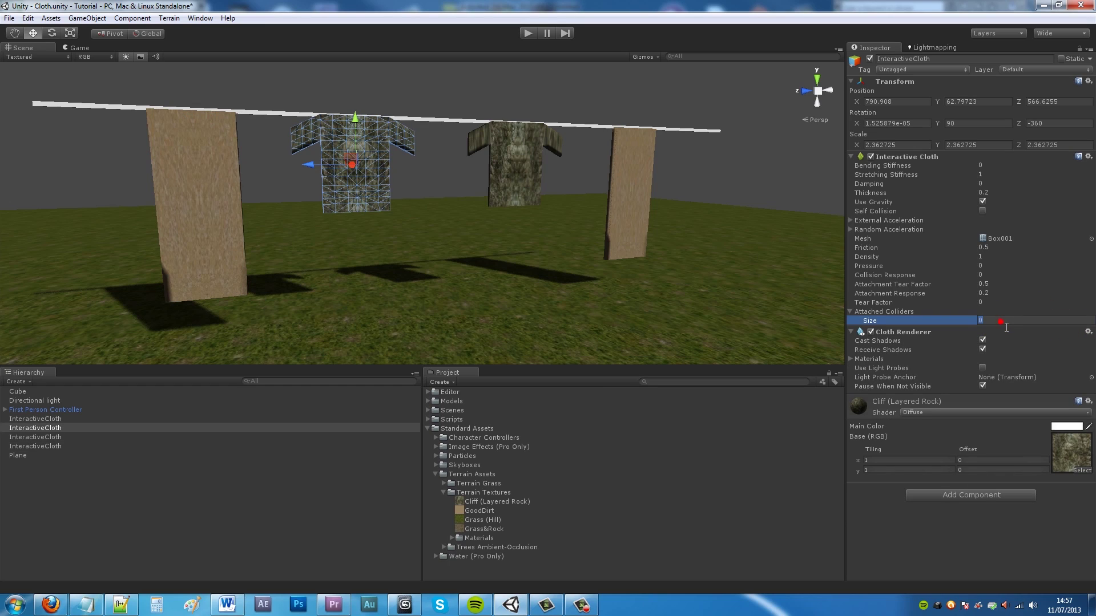
pyautogui.press('Return')
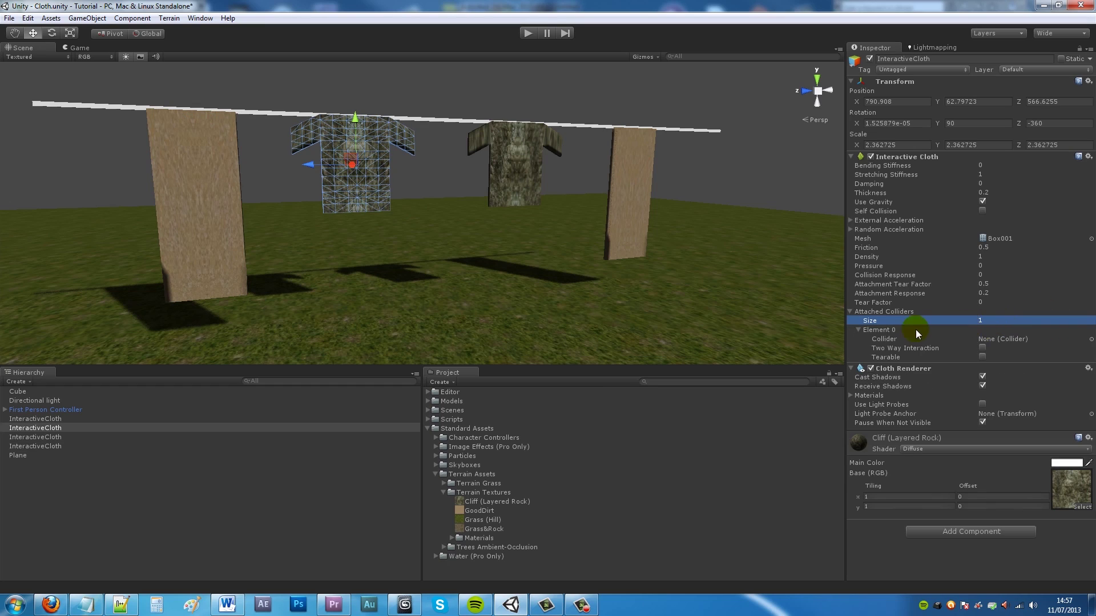
pyautogui.moveTo(17, 394); pyautogui.dragTo(992, 341)
# Give the shirt at about Z 562.24 one attached collider, and assign Cube as the collider for it and the neighbouring rectangular cloth.
pyautogui.click(516, 170)
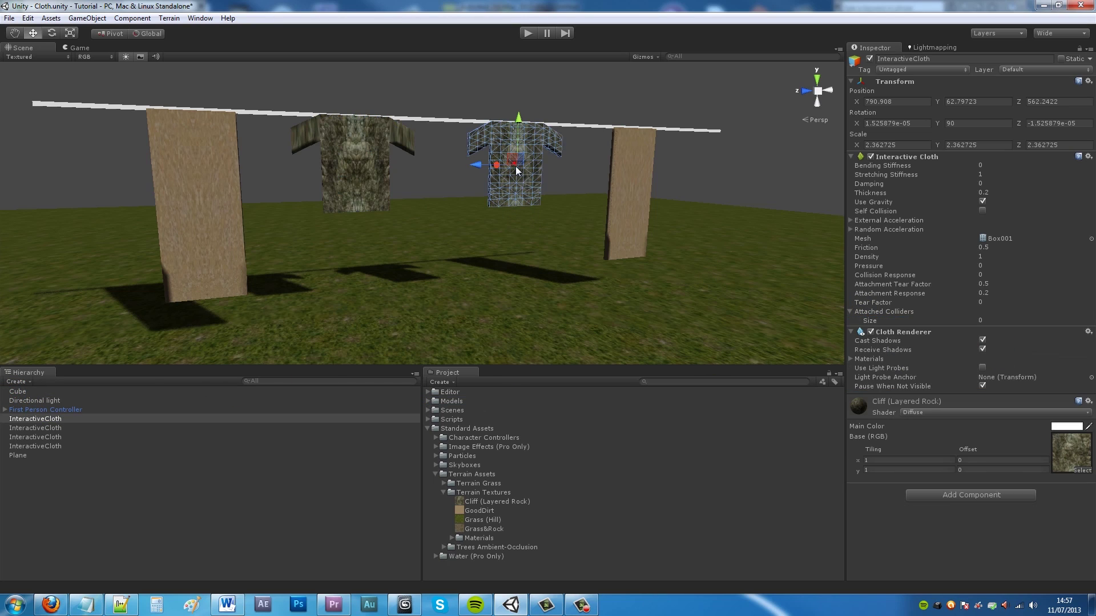
pyautogui.click(984, 321)
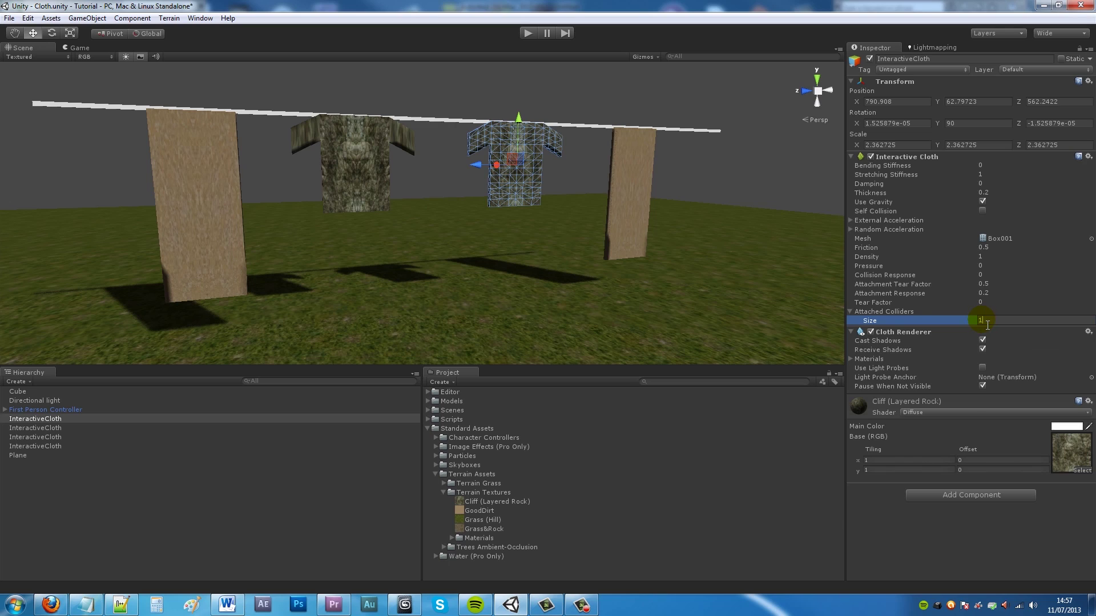
pyautogui.write('1')
pyautogui.press('Return')
pyautogui.moveTo(17, 391); pyautogui.dragTo(1007, 344)
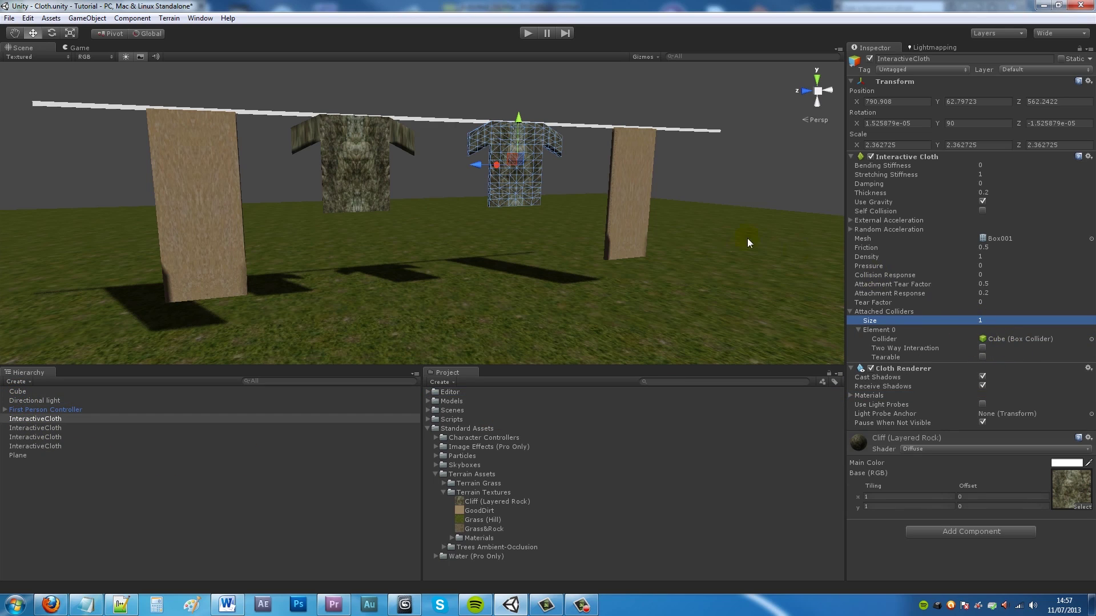
pyautogui.click(638, 193)
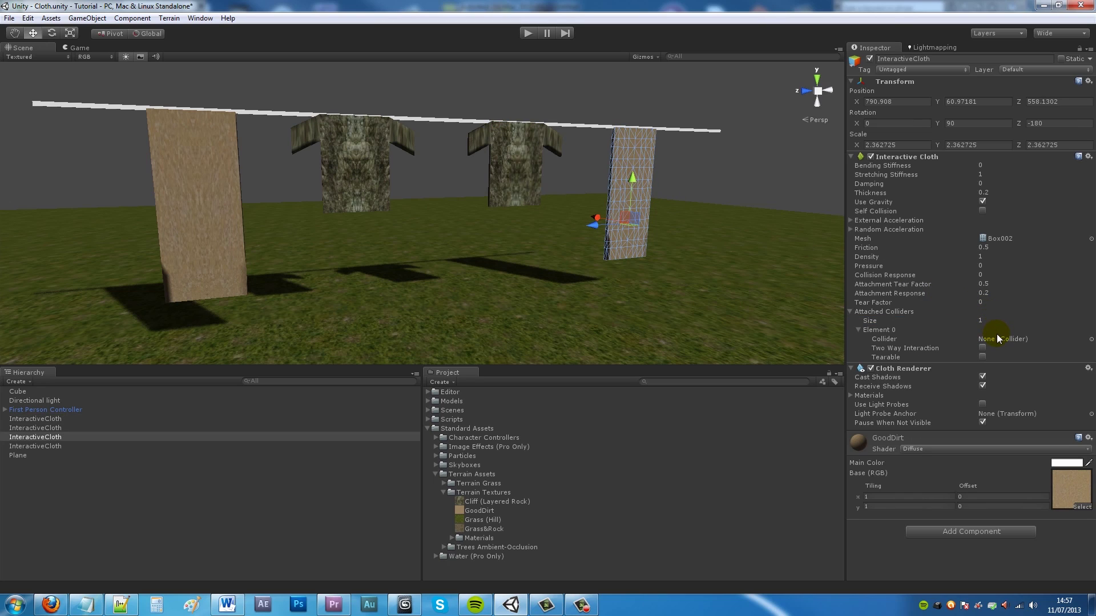
pyautogui.moveTo(26, 393); pyautogui.dragTo(1032, 344)
# Play the scene, walk the first-person controller back and forth through the hanging cloths to test their movement, and stop playback.
pyautogui.click(524, 33)
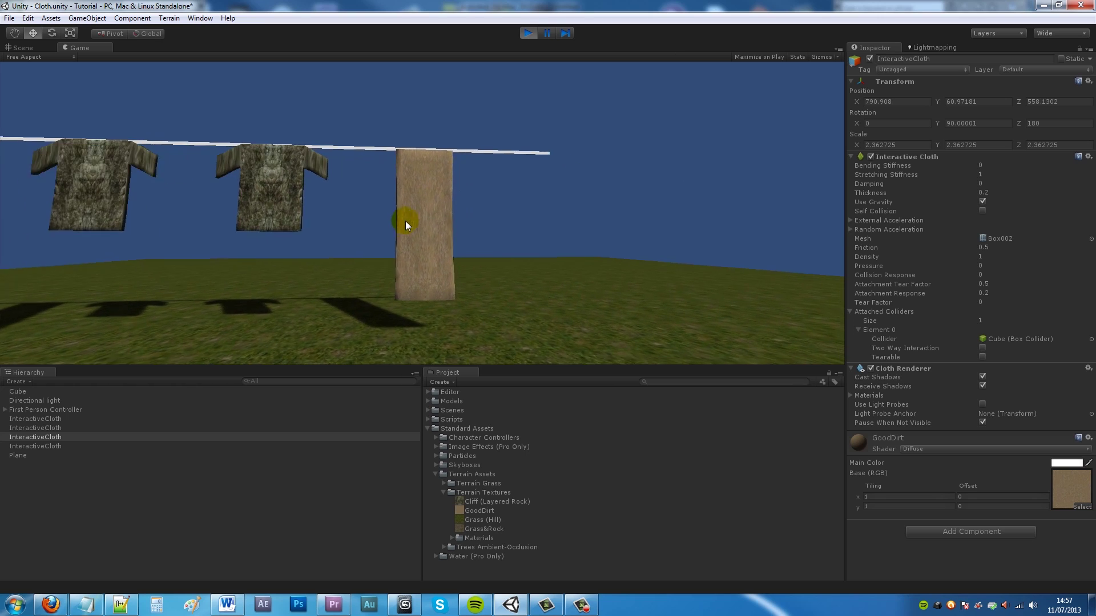
pyautogui.press('w')
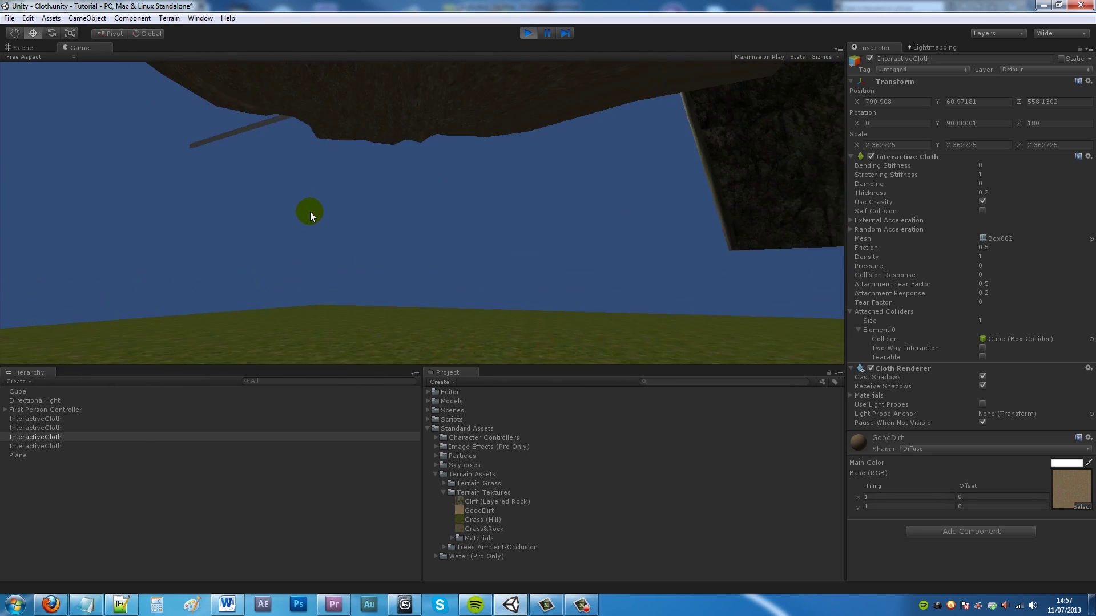
pyautogui.press('s')
pyautogui.press('w')
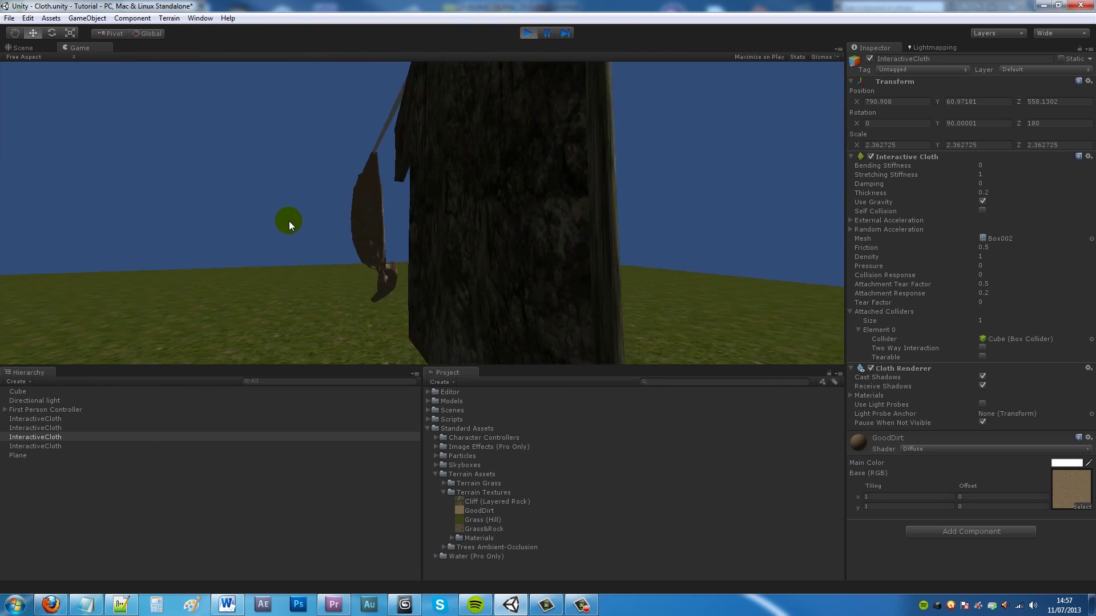
pyautogui.press('w')
pyautogui.press('s')
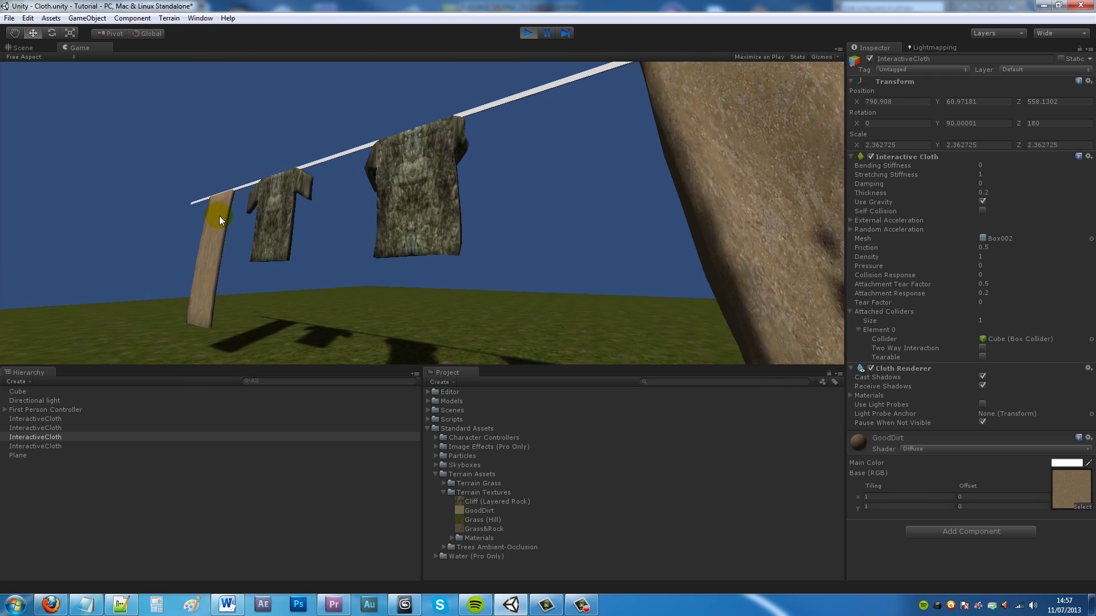
pyautogui.press('w')
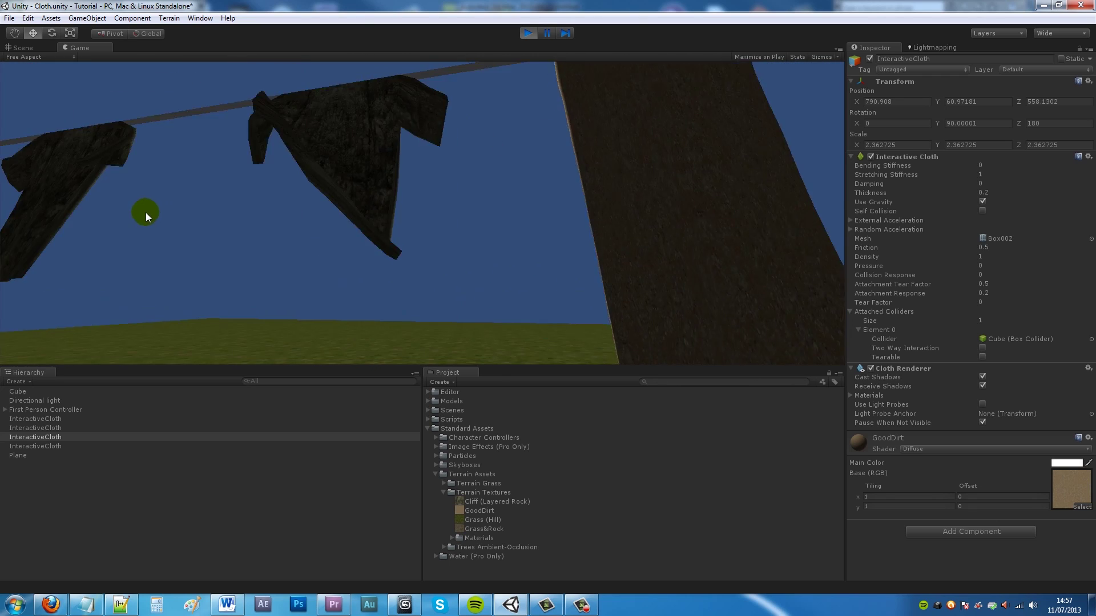
pyautogui.press('s')
pyautogui.press('w')
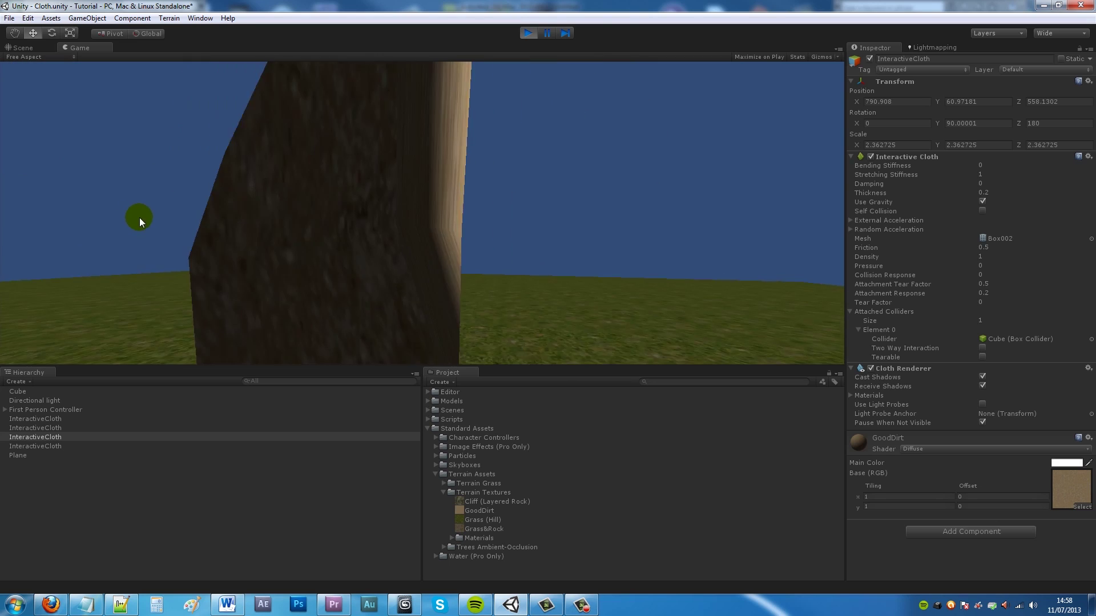
pyautogui.press('s')
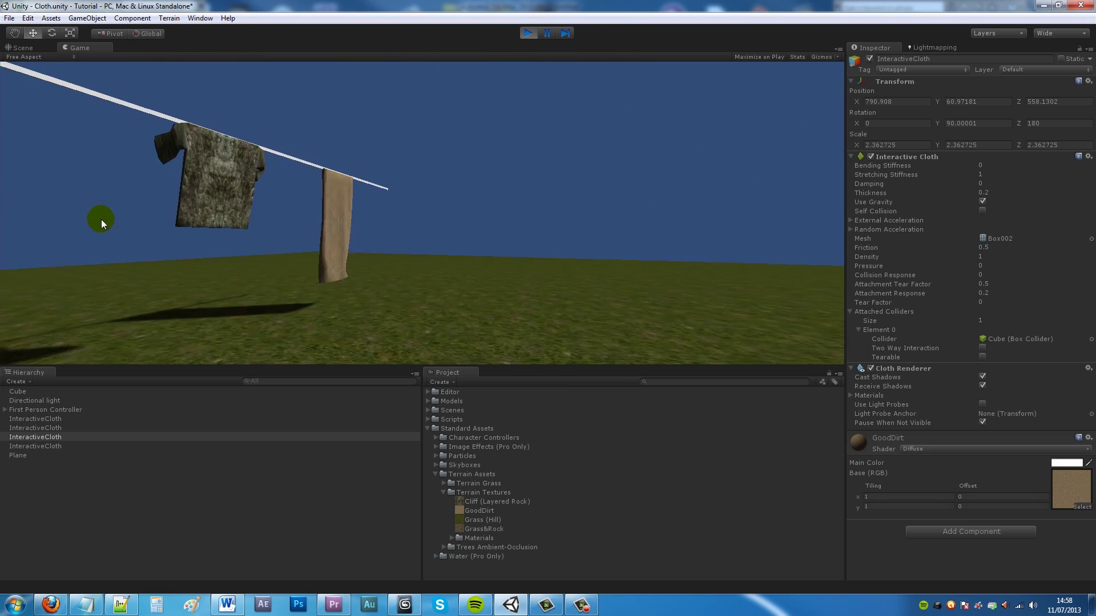
pyautogui.press('w')
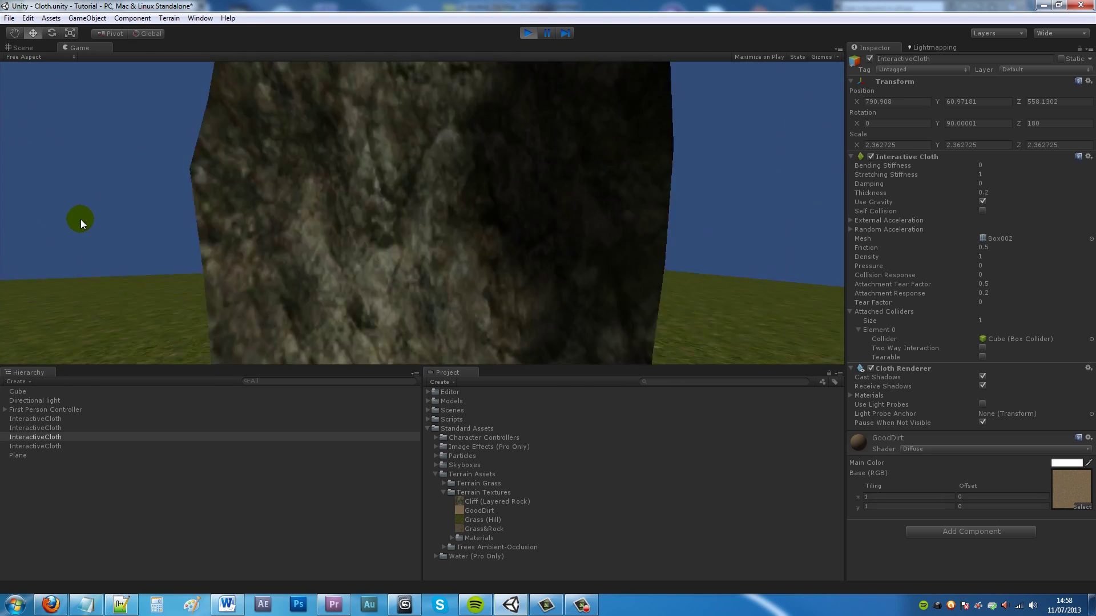
pyautogui.press('s')
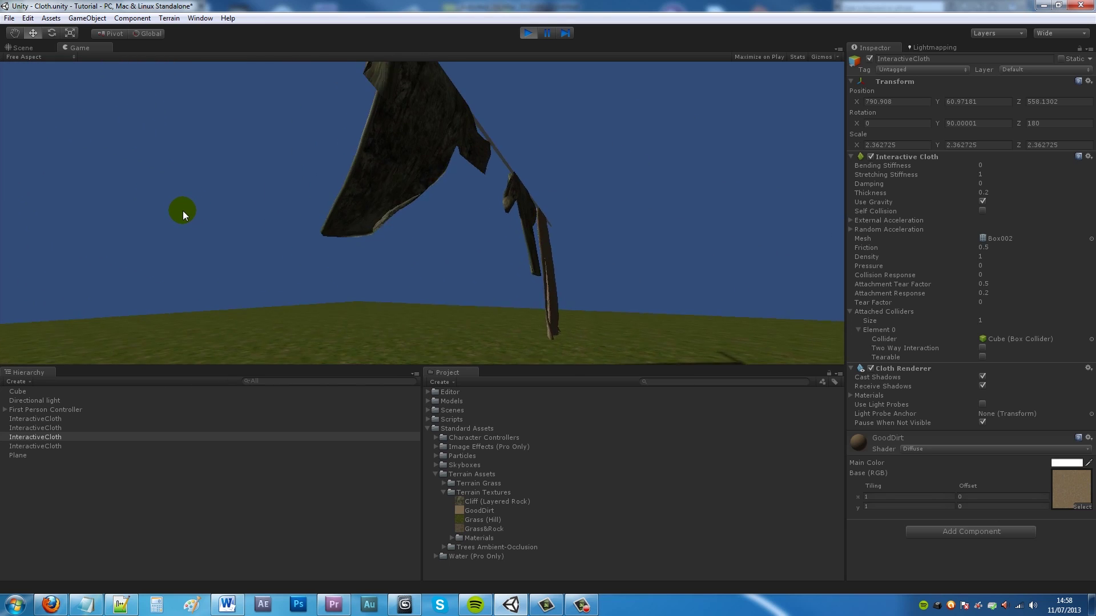
pyautogui.press('w')
pyautogui.press('s')
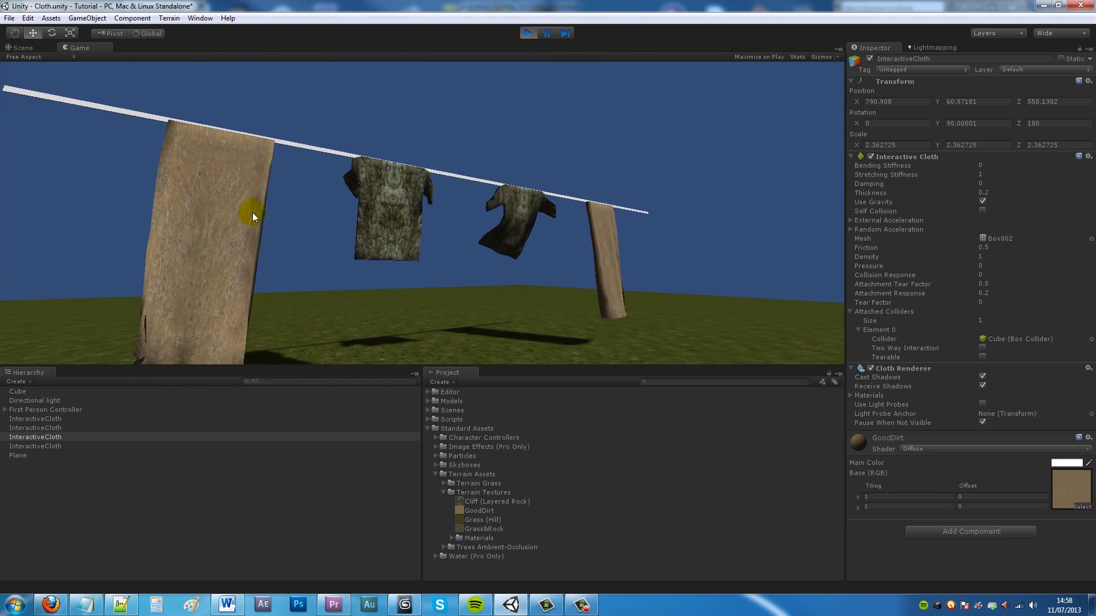
pyautogui.press('s')
pyautogui.press('w')
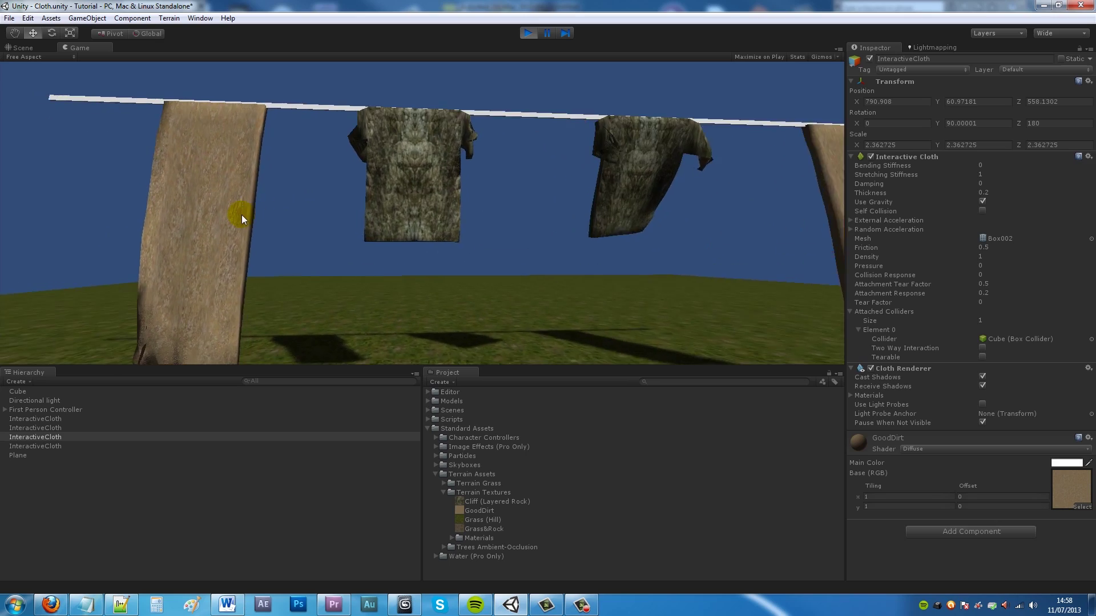
pyautogui.press('w')
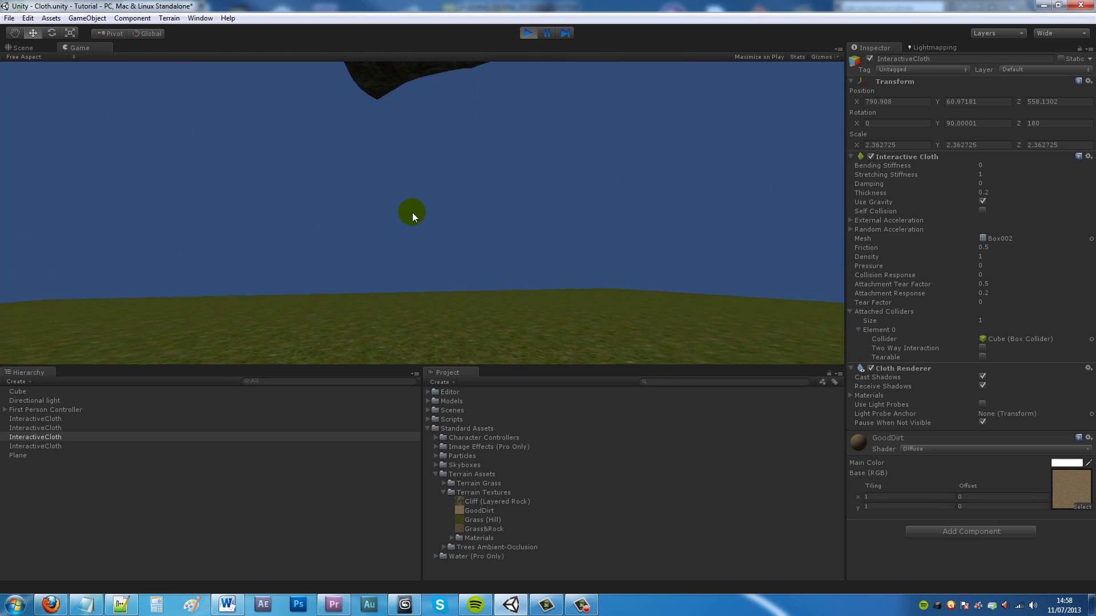
pyautogui.press('s')
pyautogui.press('w')
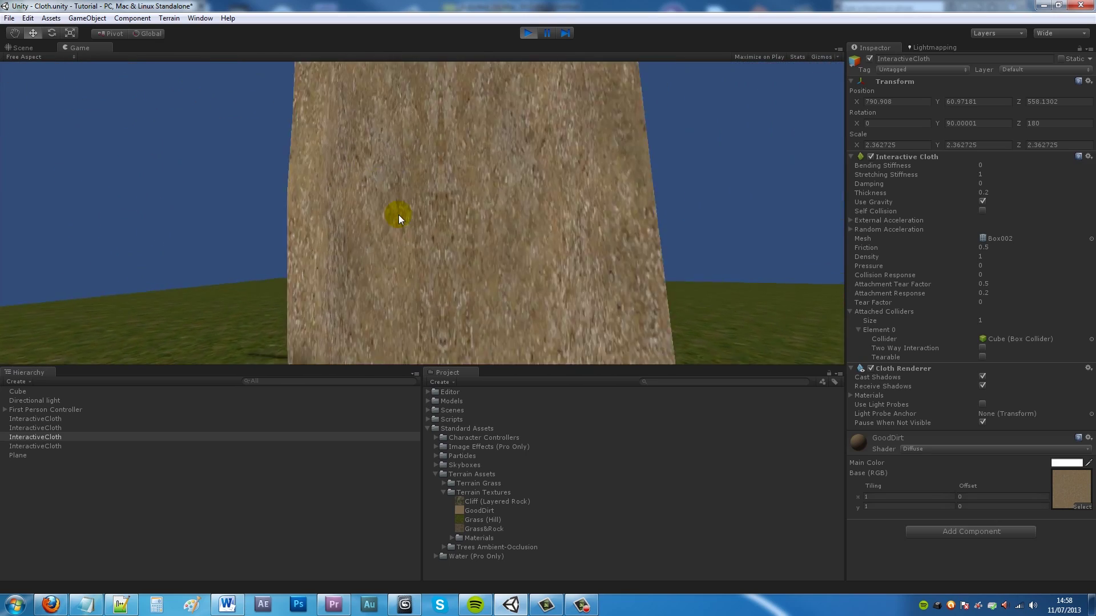
pyautogui.press('s')
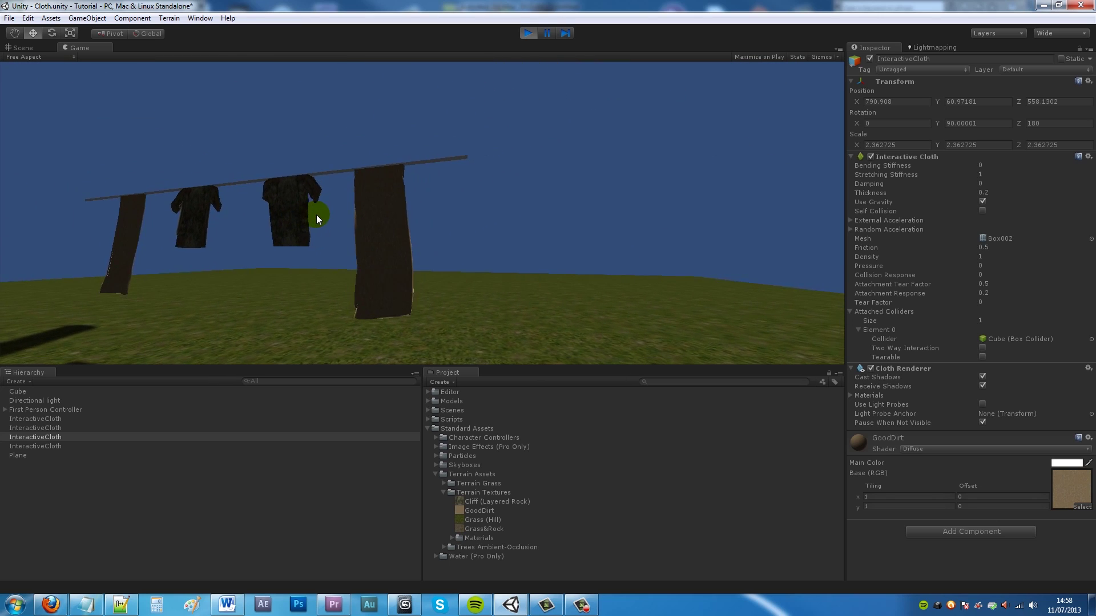
pyautogui.press('w')
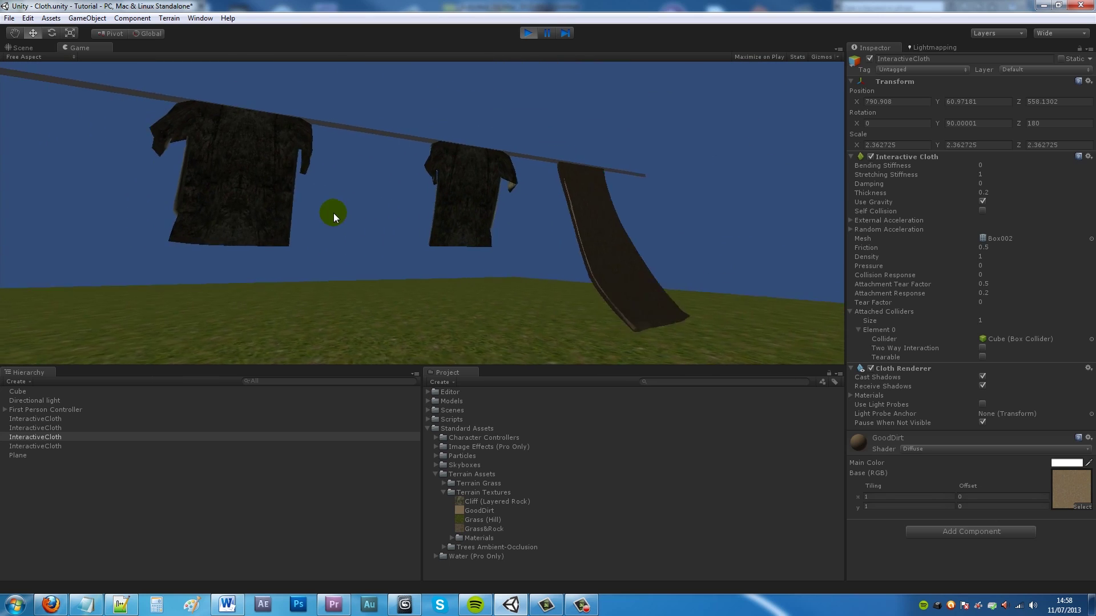
pyautogui.click(528, 32)
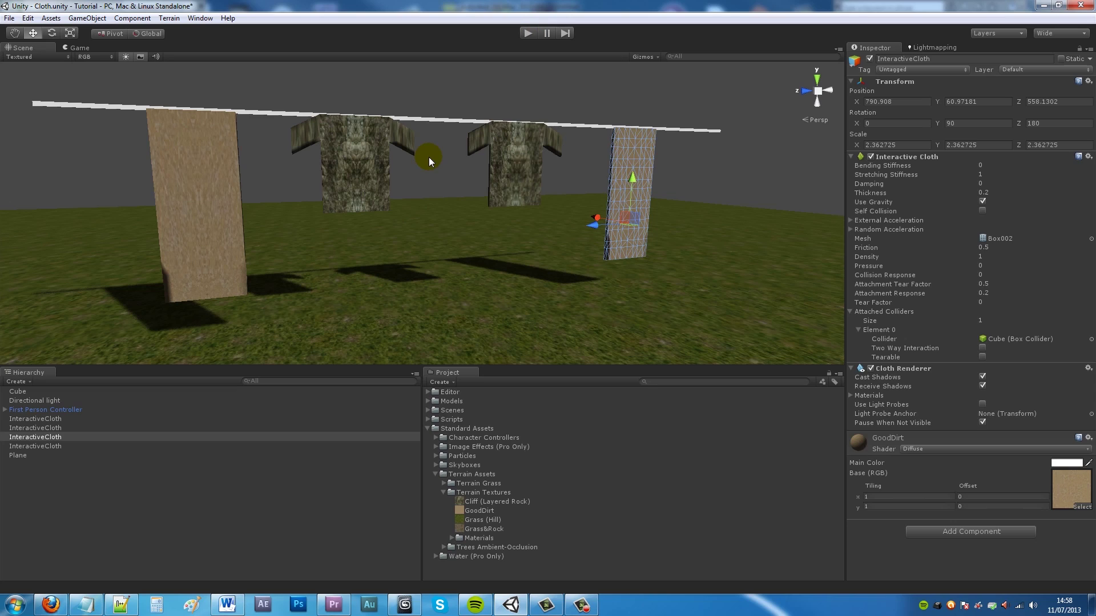